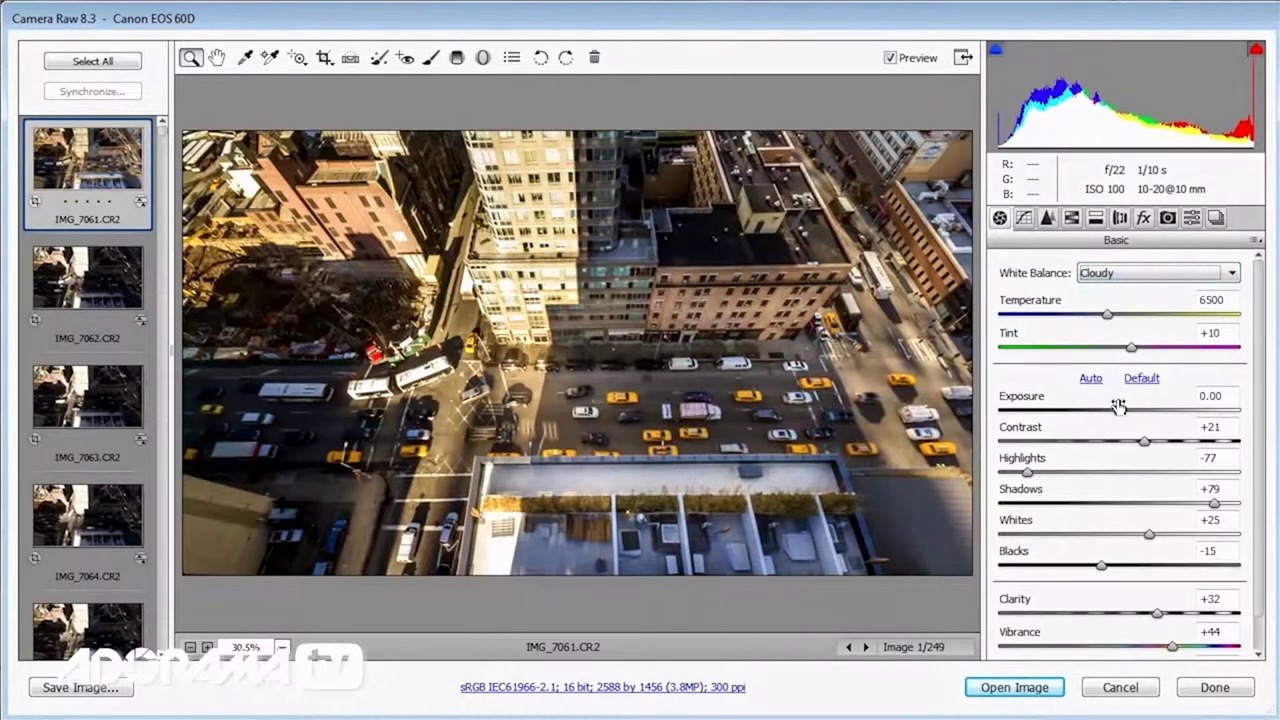
Select all the raw images and synchronize the first image's settings across them, leaving out crop, spot removal and local adjustments.
left_click(93, 61)
left_click(95, 90)
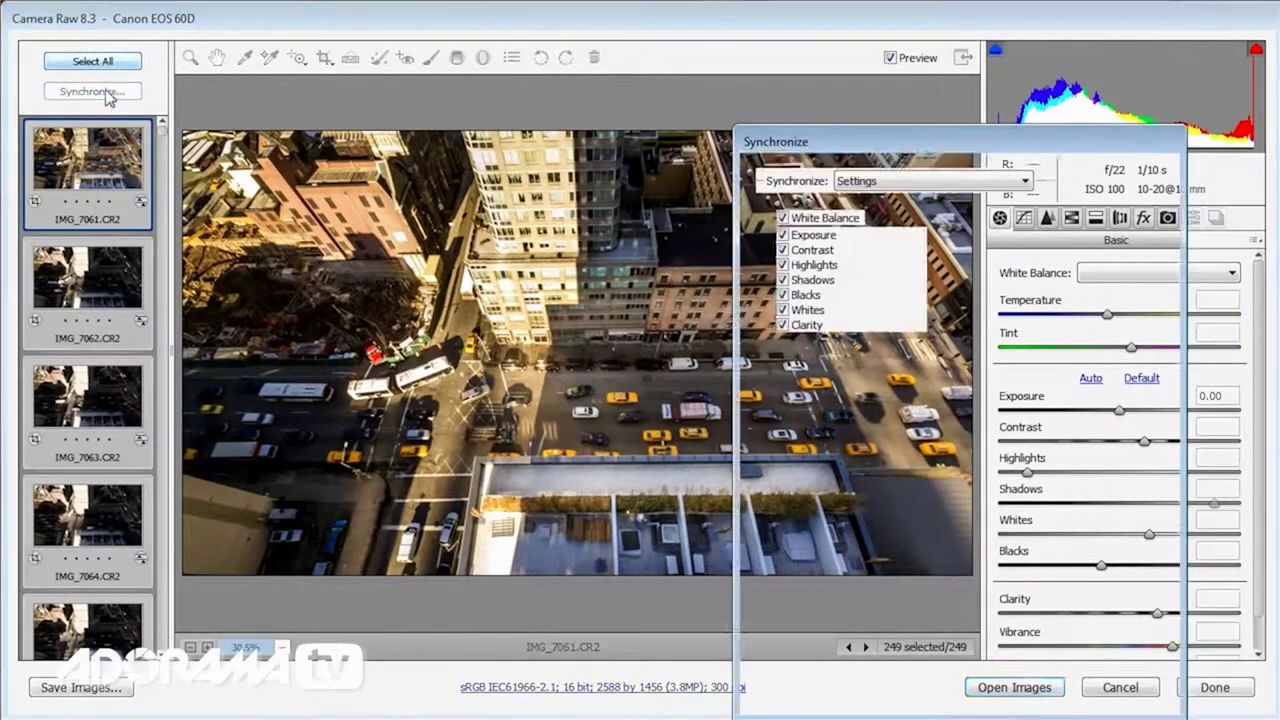
left_click_drag(940, 146, 699, 21)
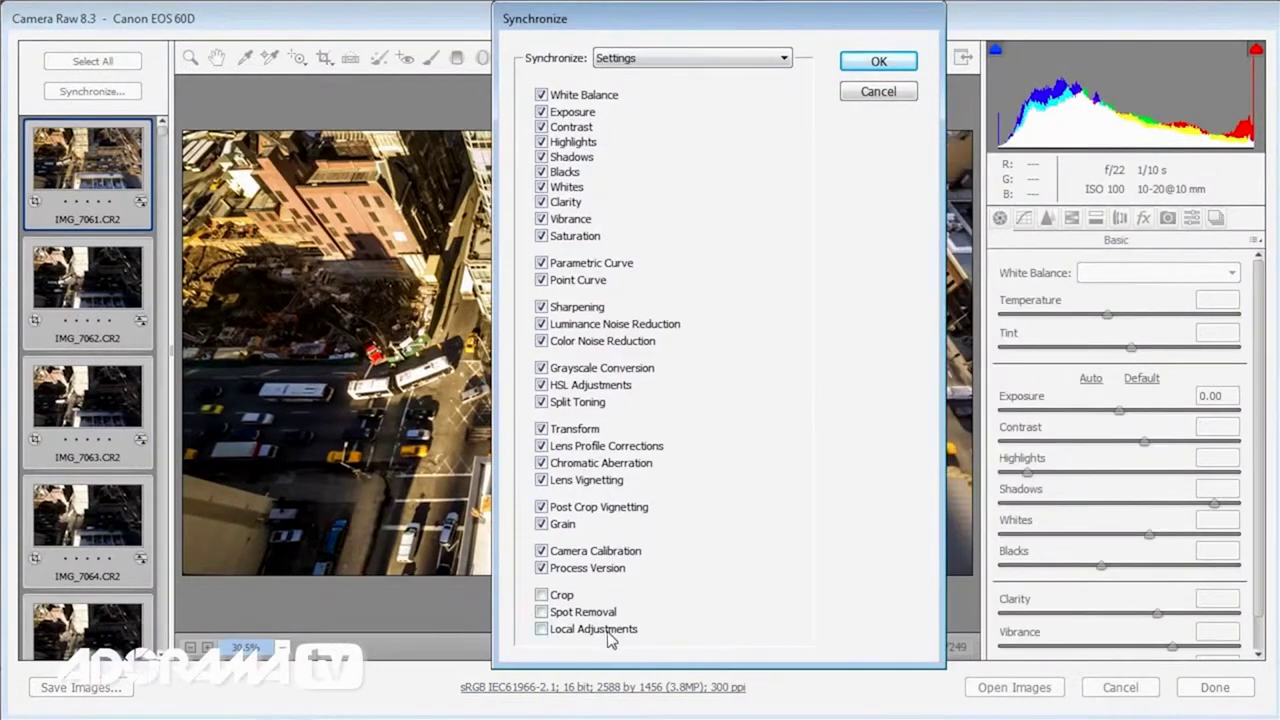
left_click(878, 62)
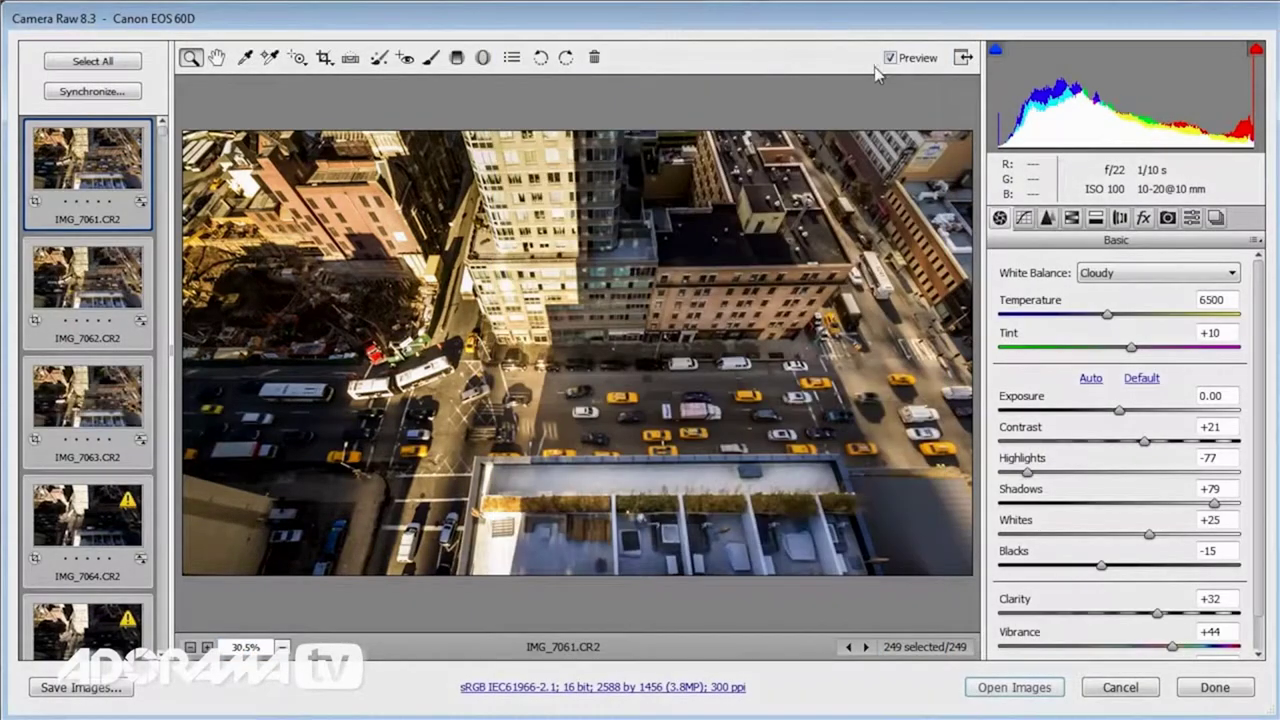
Open the save options for the selected images and bring up the file extension choices.
left_click(122, 690)
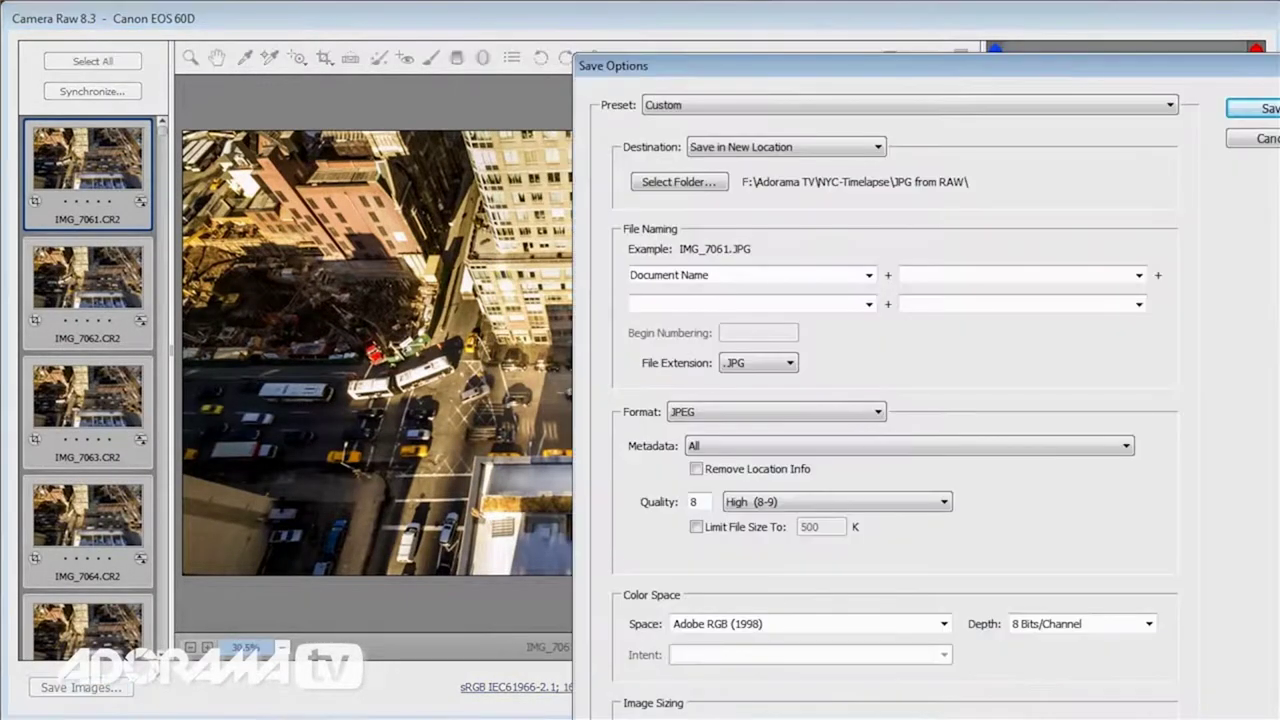
left_click_drag(775, 63, 424, 16)
left_click(430, 318)
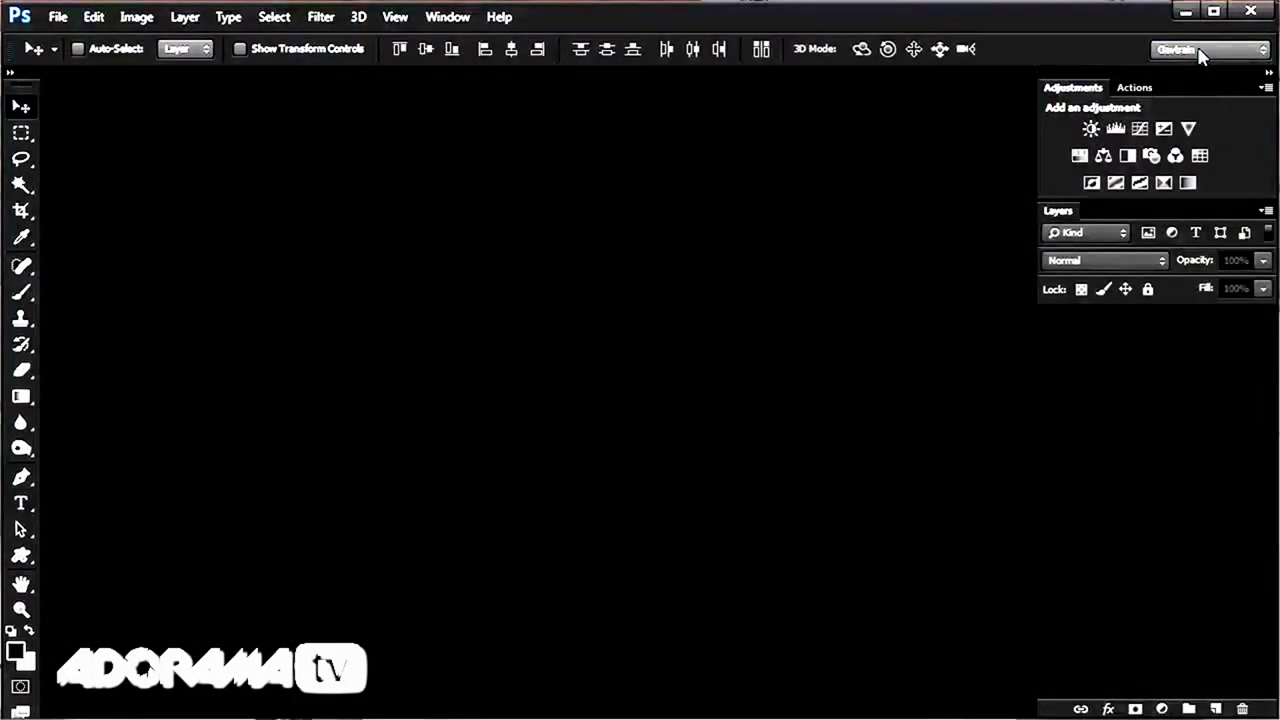
Switch to the Motion workspace and create a new document with the Film & Video preset at size HDV/HDTV 720p/29.97.
left_click(1196, 50)
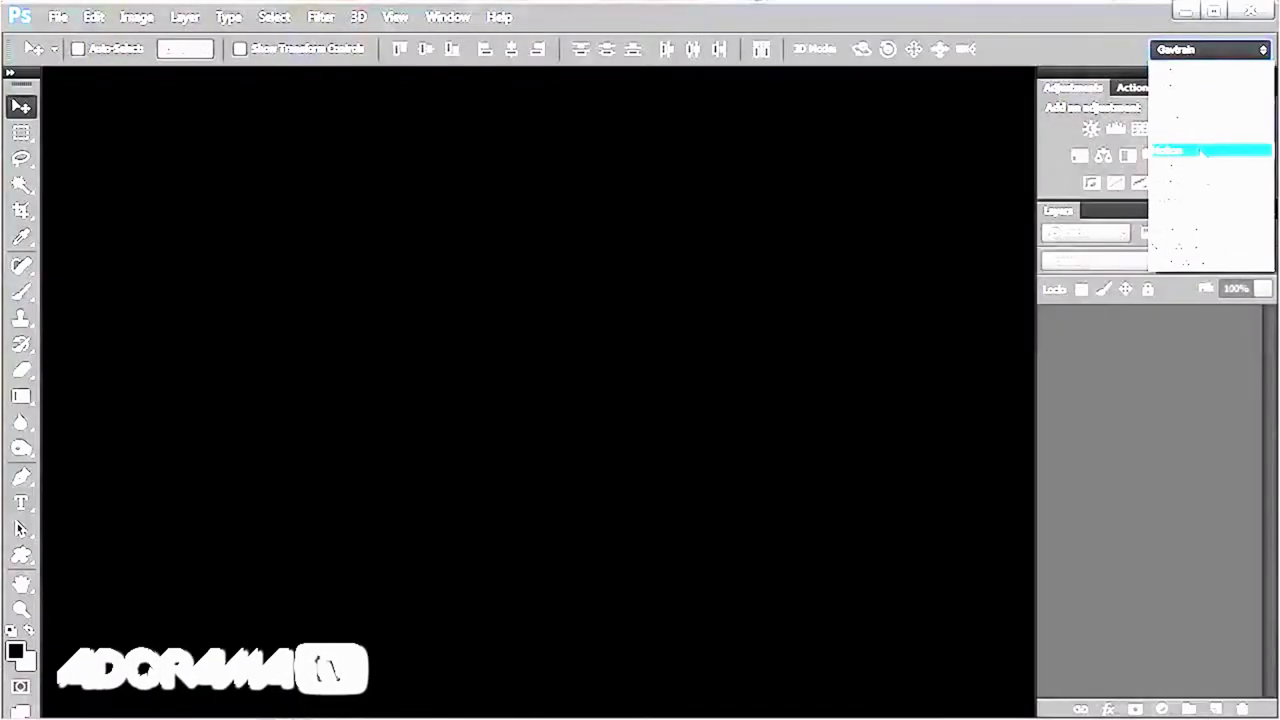
left_click(1200, 150)
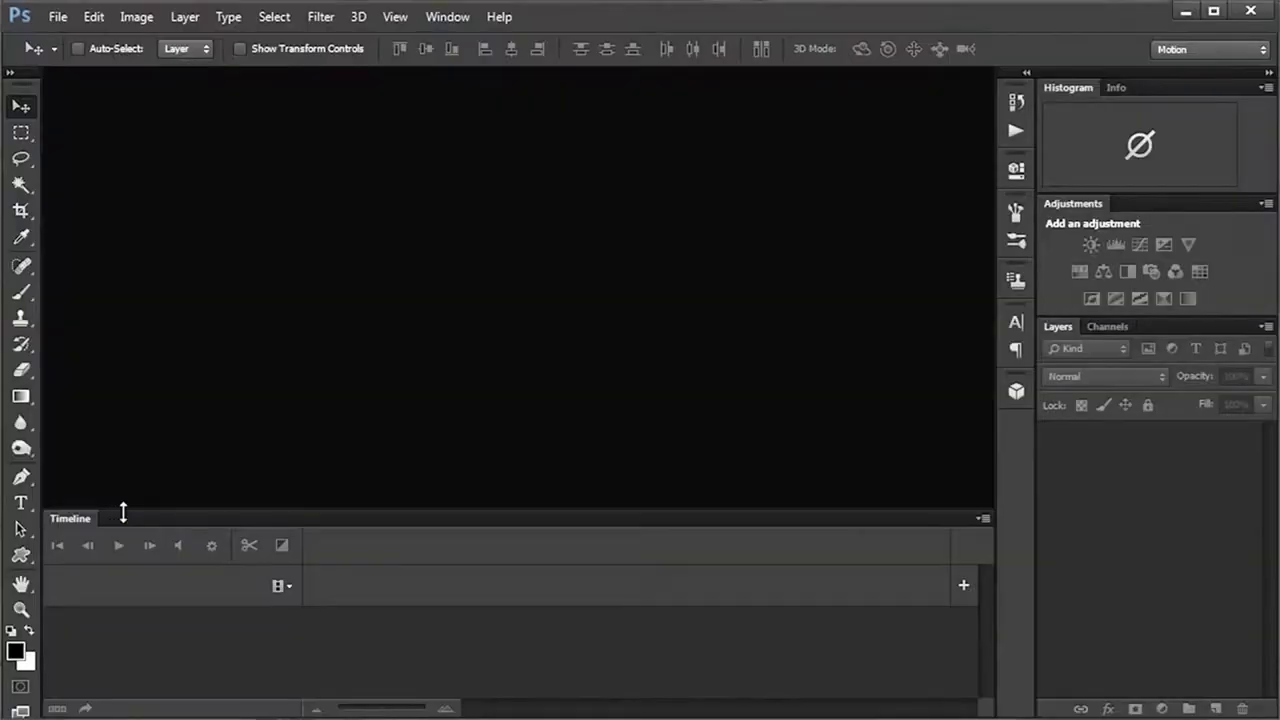
left_click(58, 18)
left_click(62, 37)
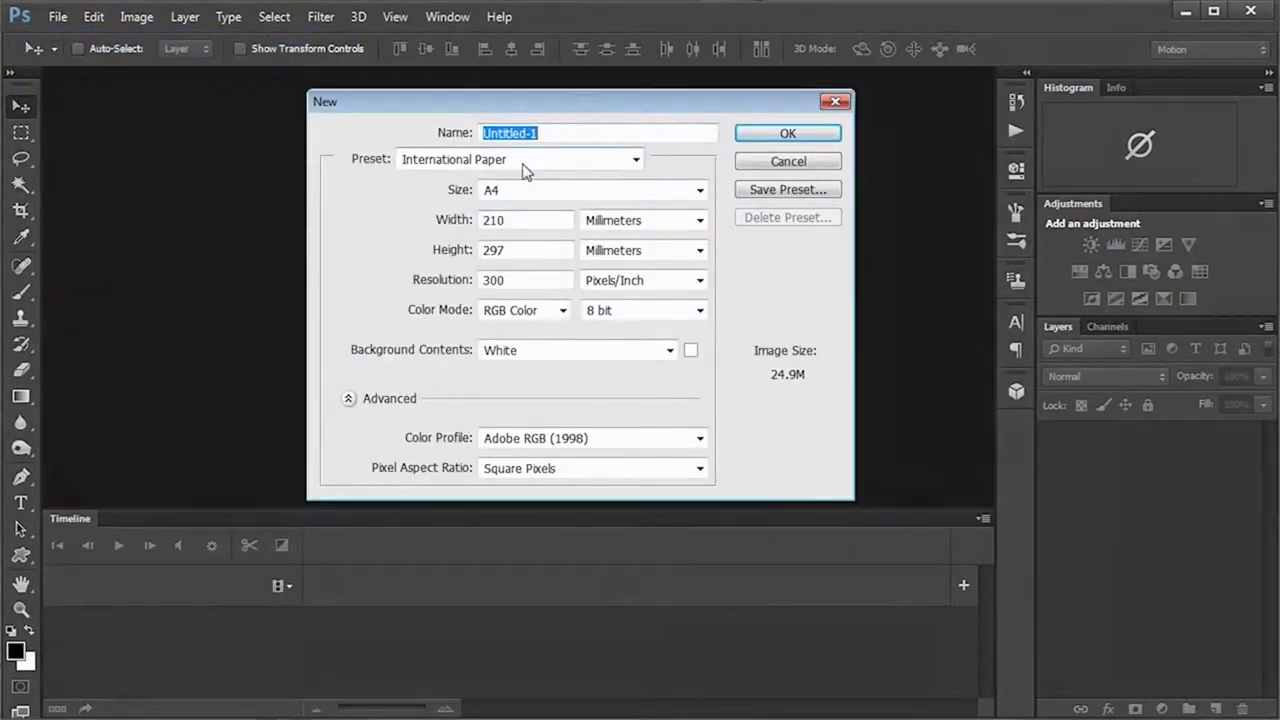
left_click(530, 167)
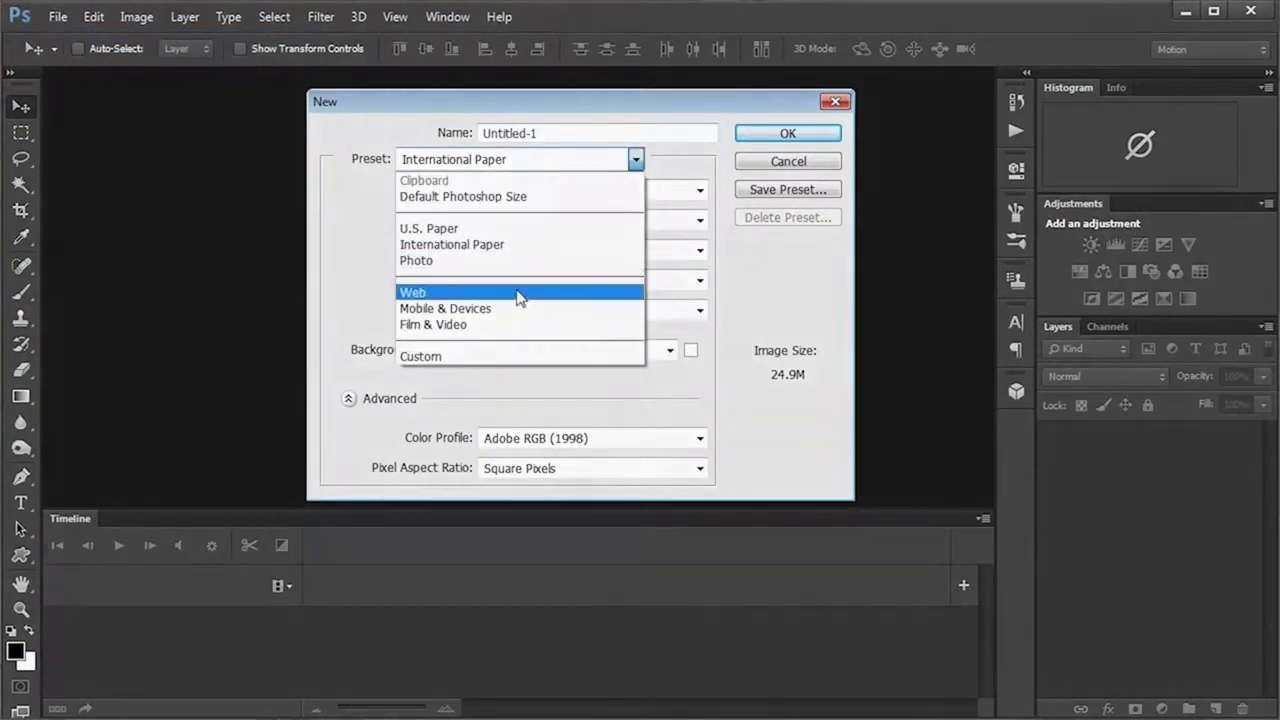
left_click(477, 328)
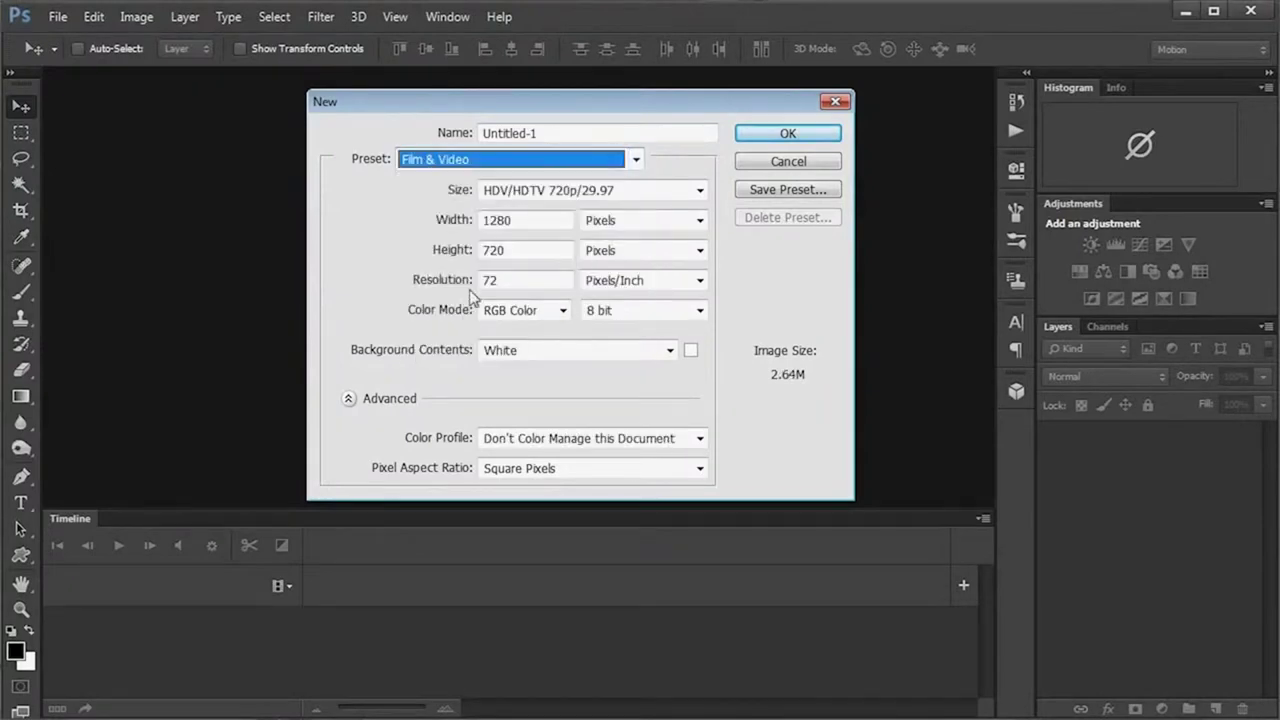
left_click(607, 192)
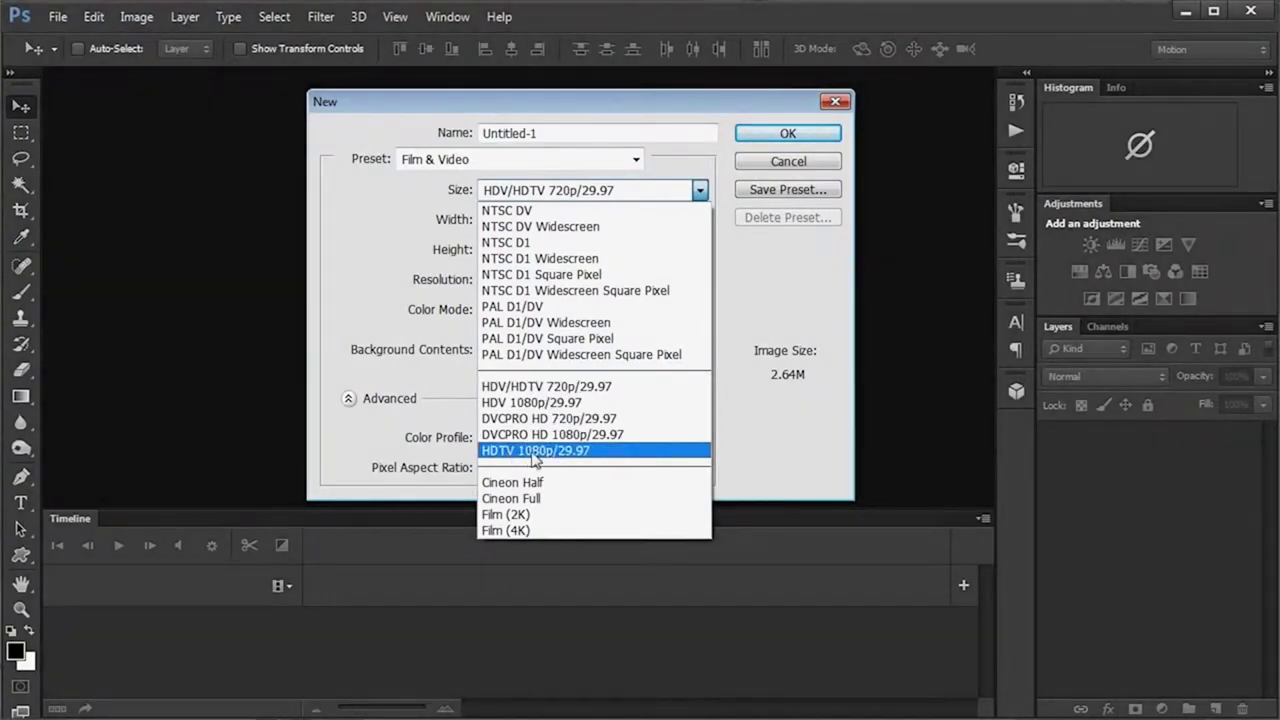
left_click(567, 390)
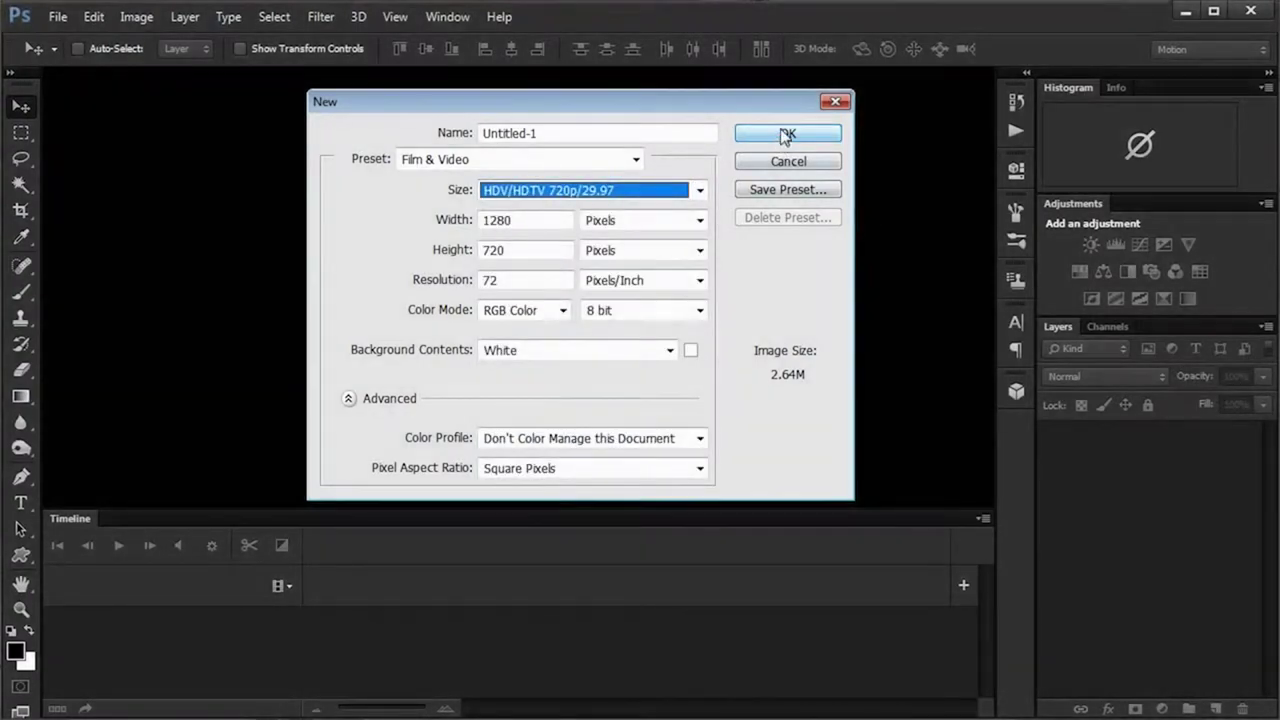
left_click(785, 135)
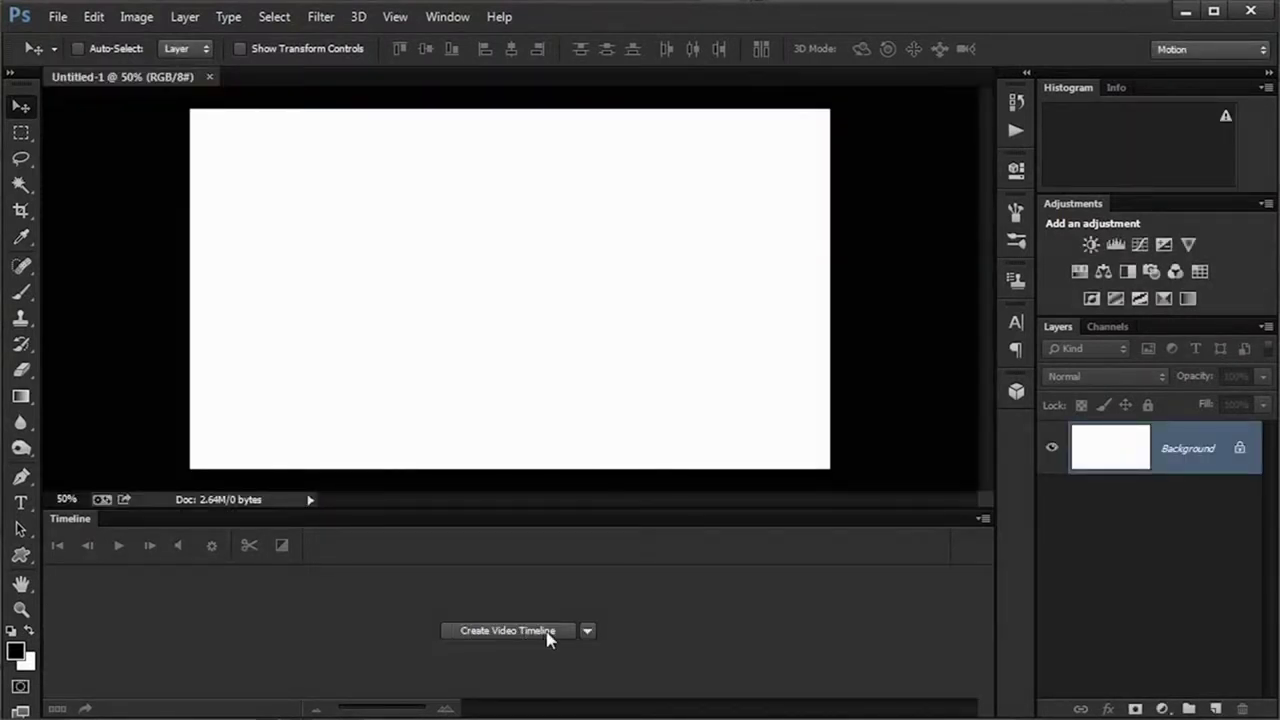
Create a video timeline, rather than a frame animation, for the blank document.
left_click(586, 631)
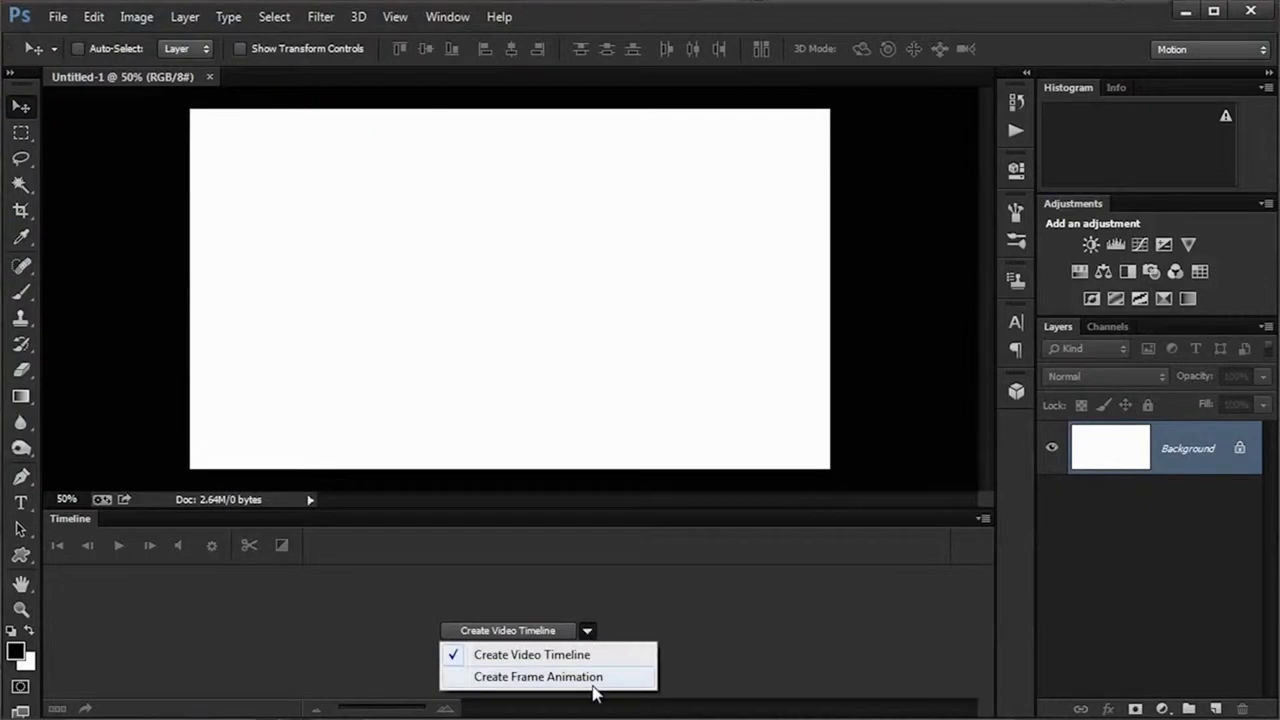
left_click(578, 655)
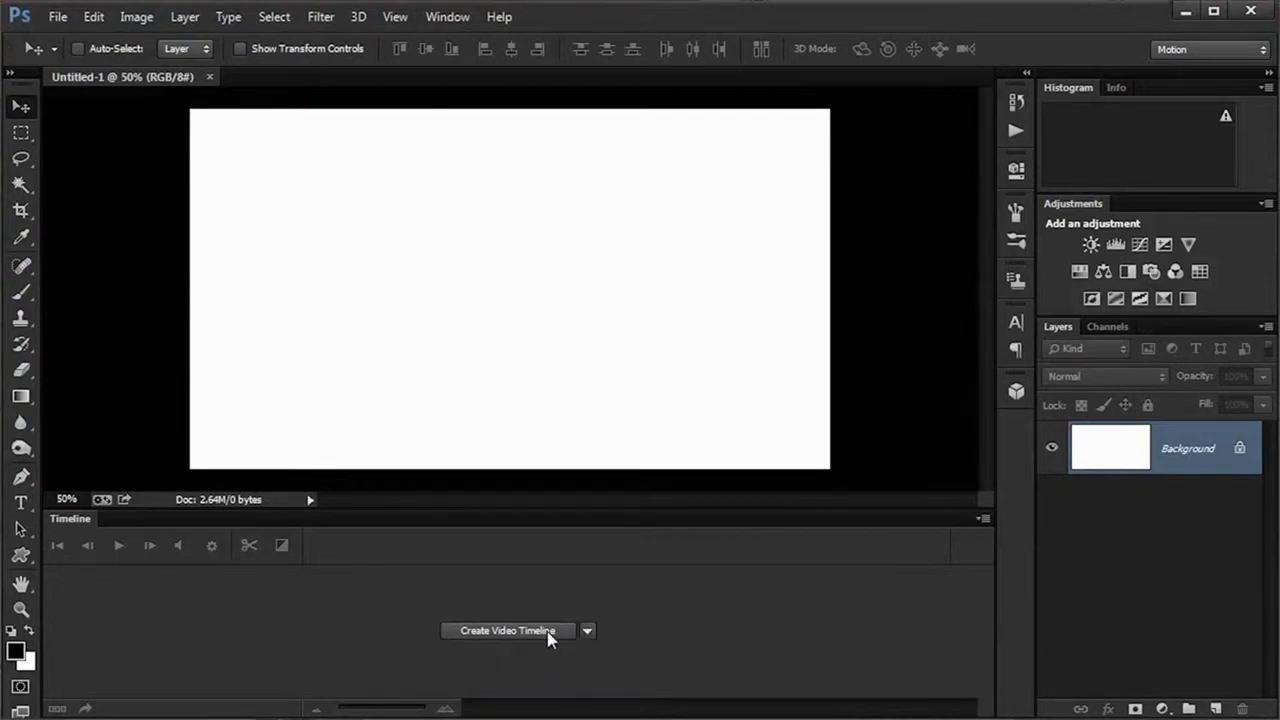
left_click(551, 631)
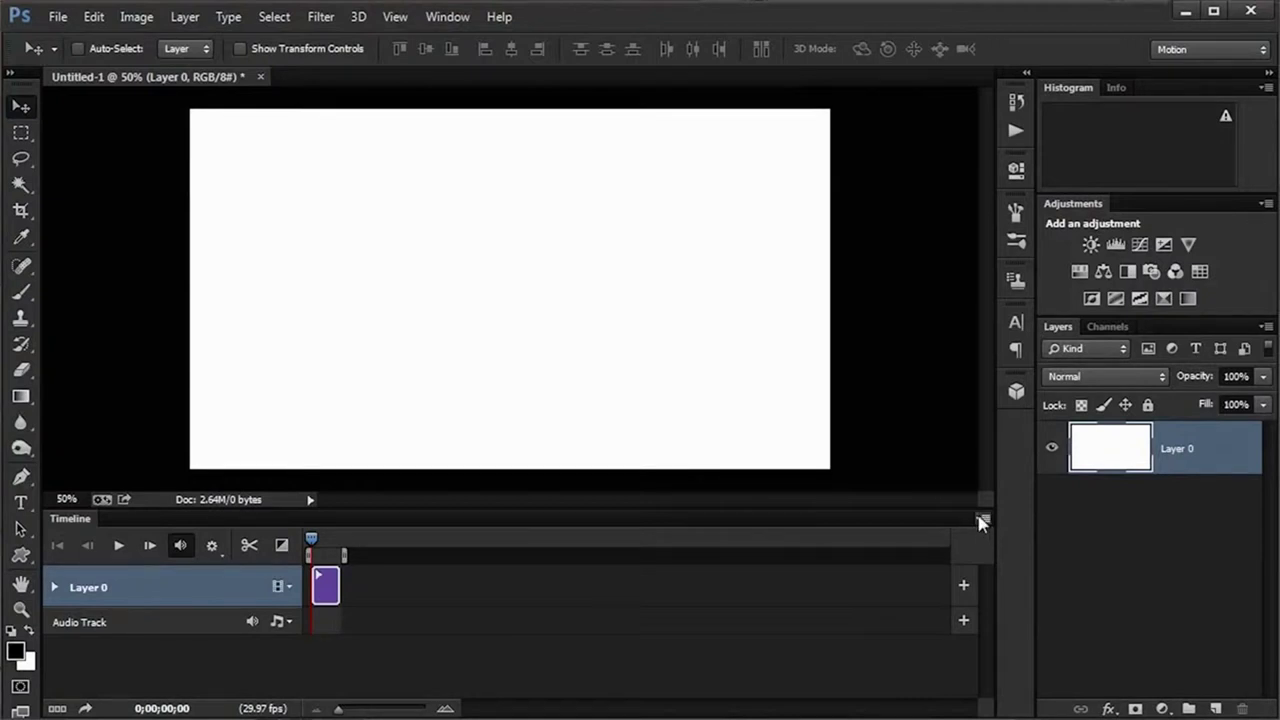
Set the timeline frame rate to 24 fps.
left_click_drag(935, 509, 932, 221)
left_click(983, 231)
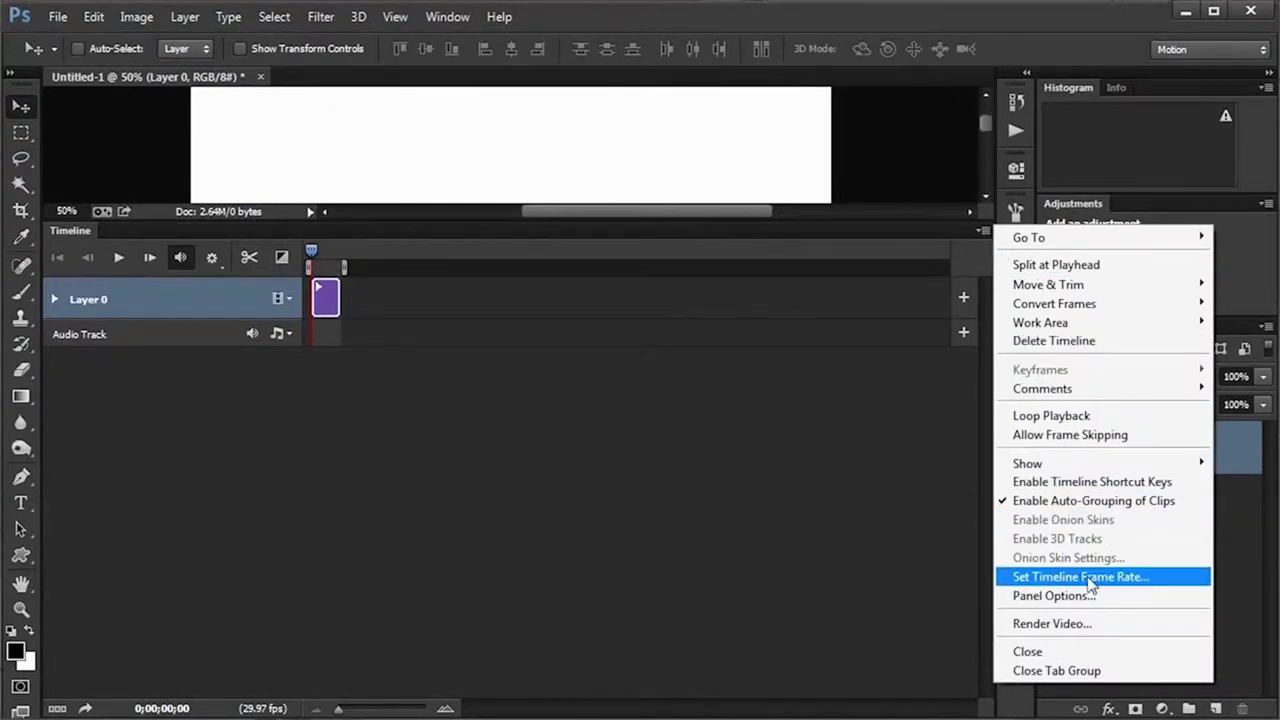
left_click(1140, 577)
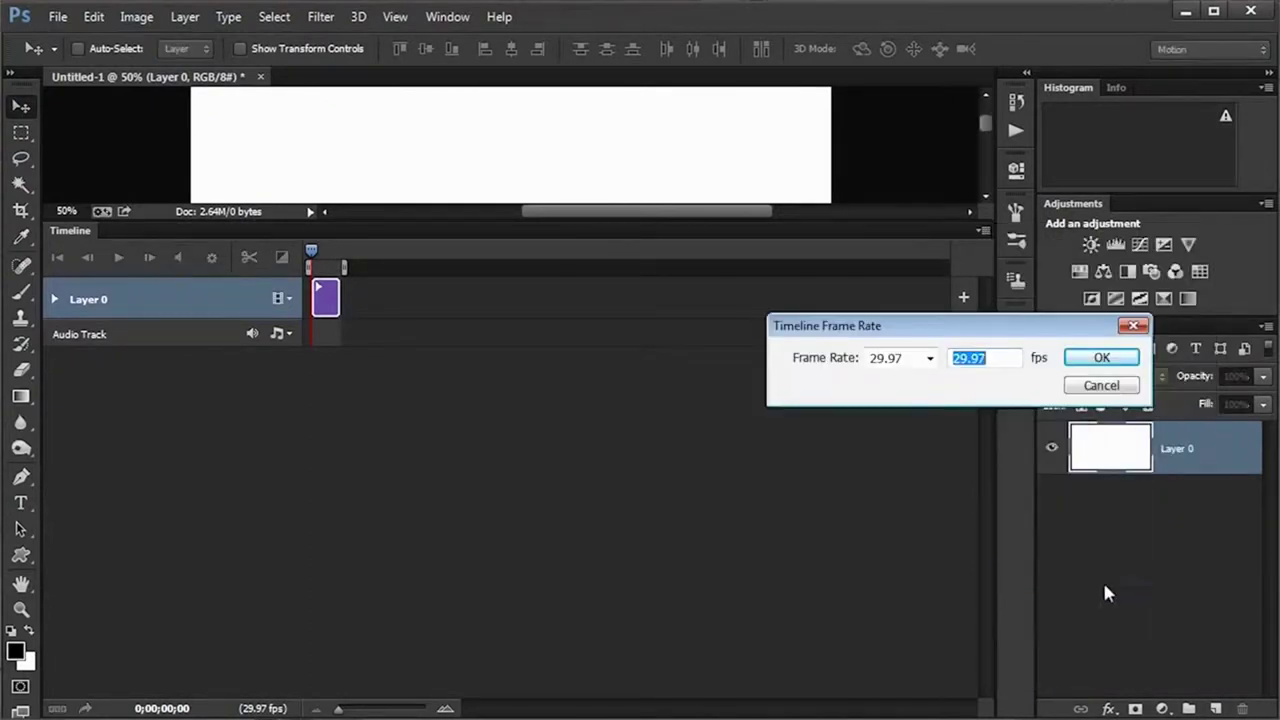
left_click(930, 360)
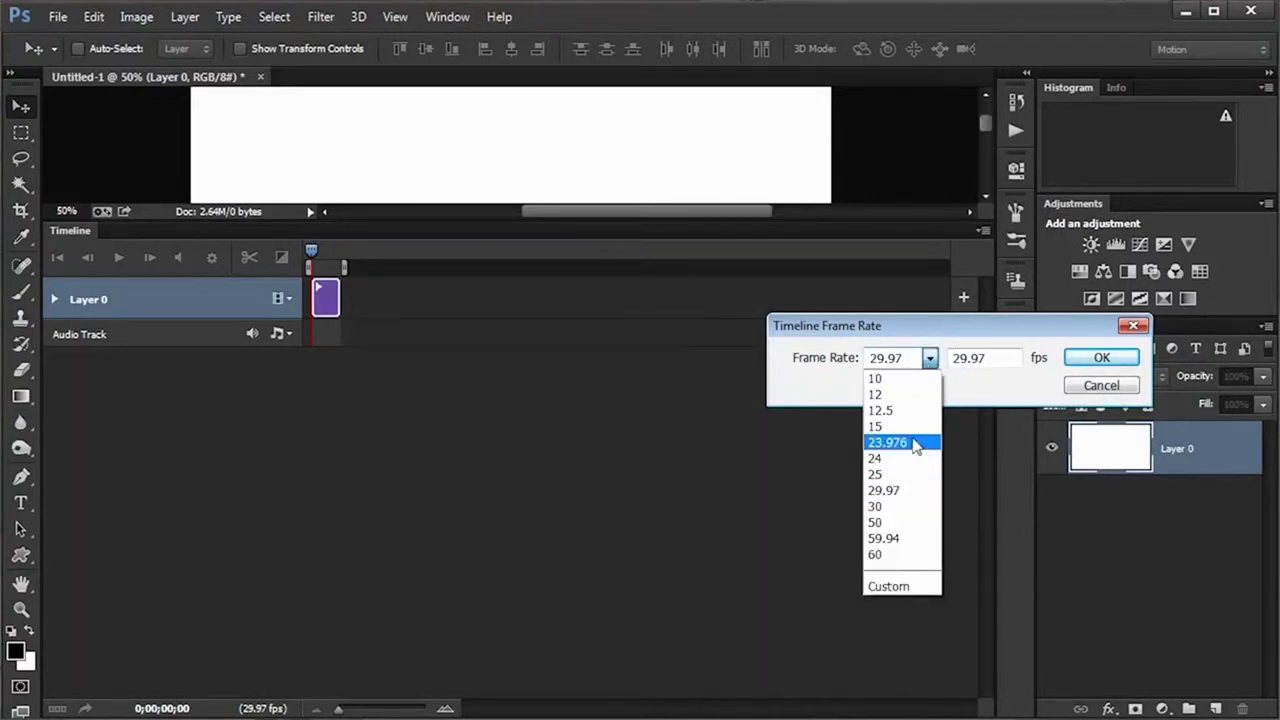
left_click(912, 462)
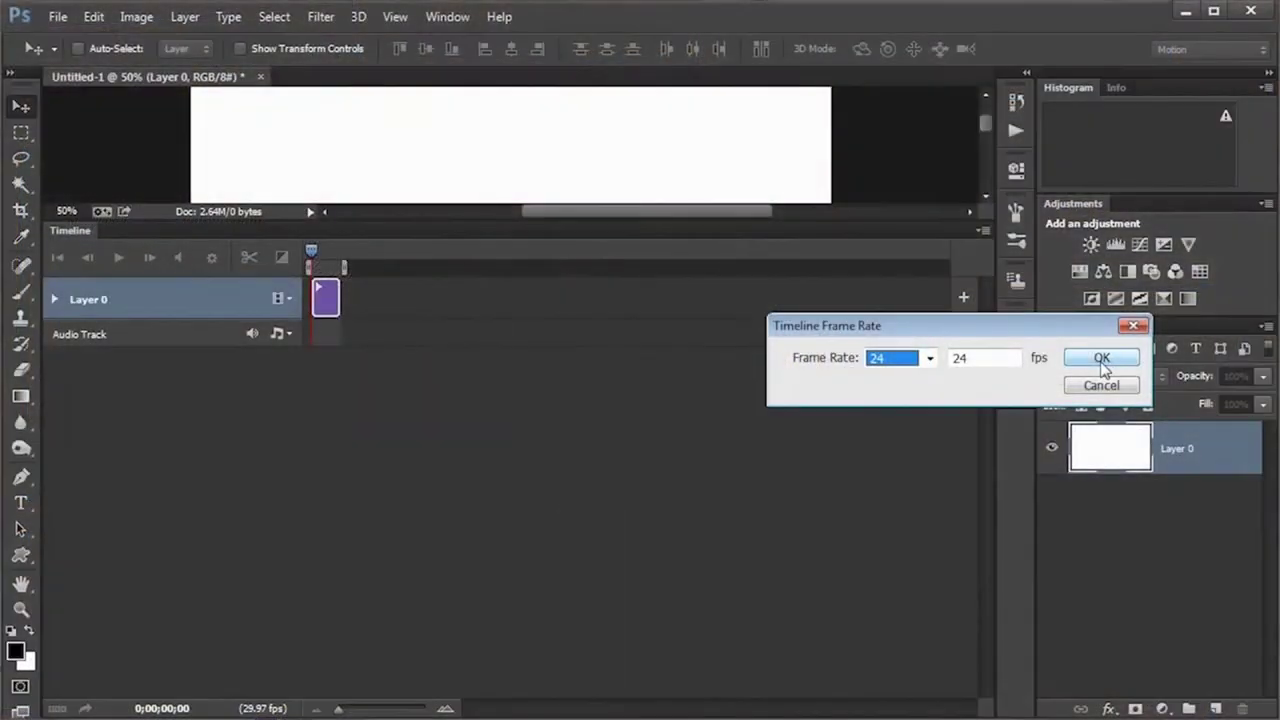
left_click(1092, 372)
left_click_drag(453, 219, 466, 507)
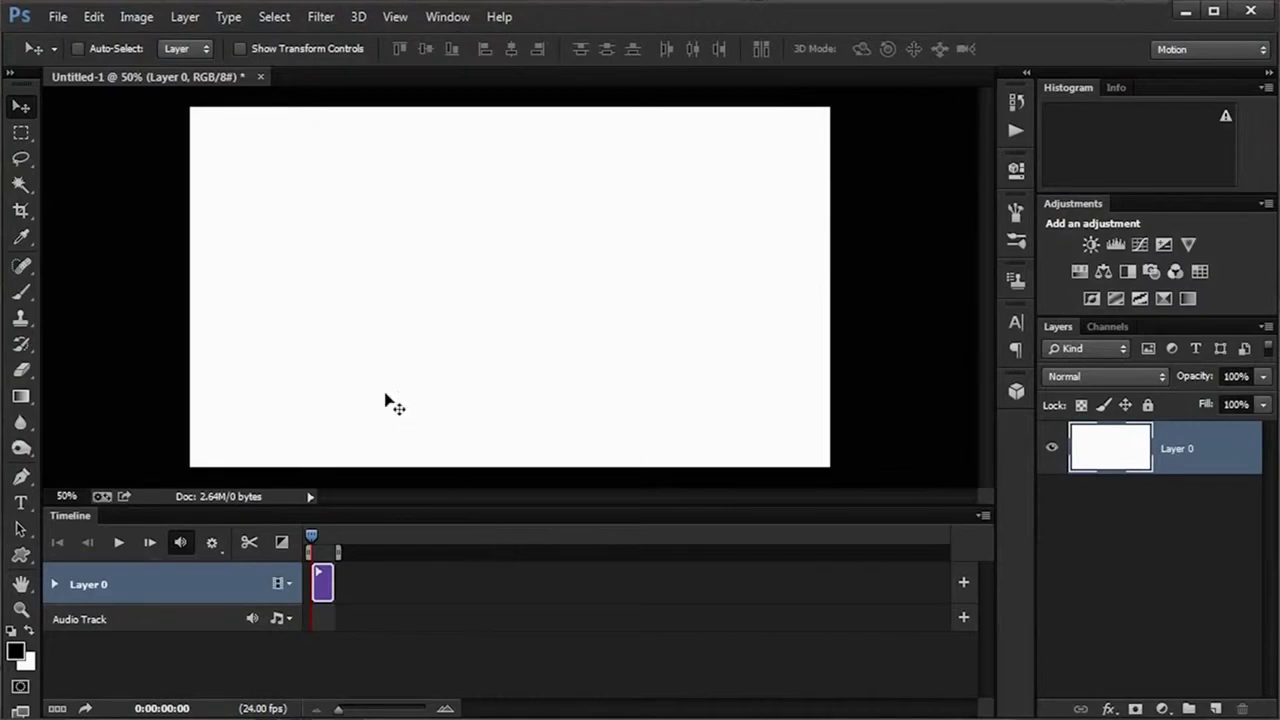
Add a new video layer from file using the image sequence that starts with IMG_7061.JPG in the JPG from RAW folder.
left_click(186, 18)
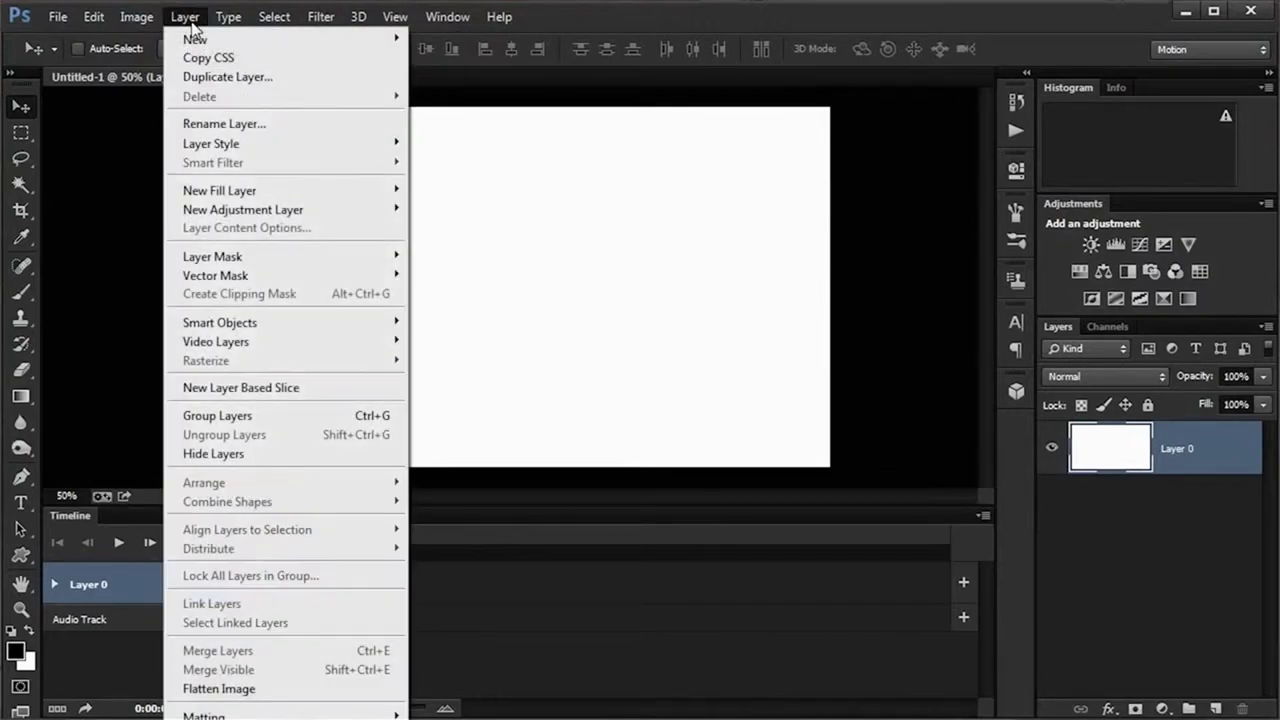
mouse_move(248, 344)
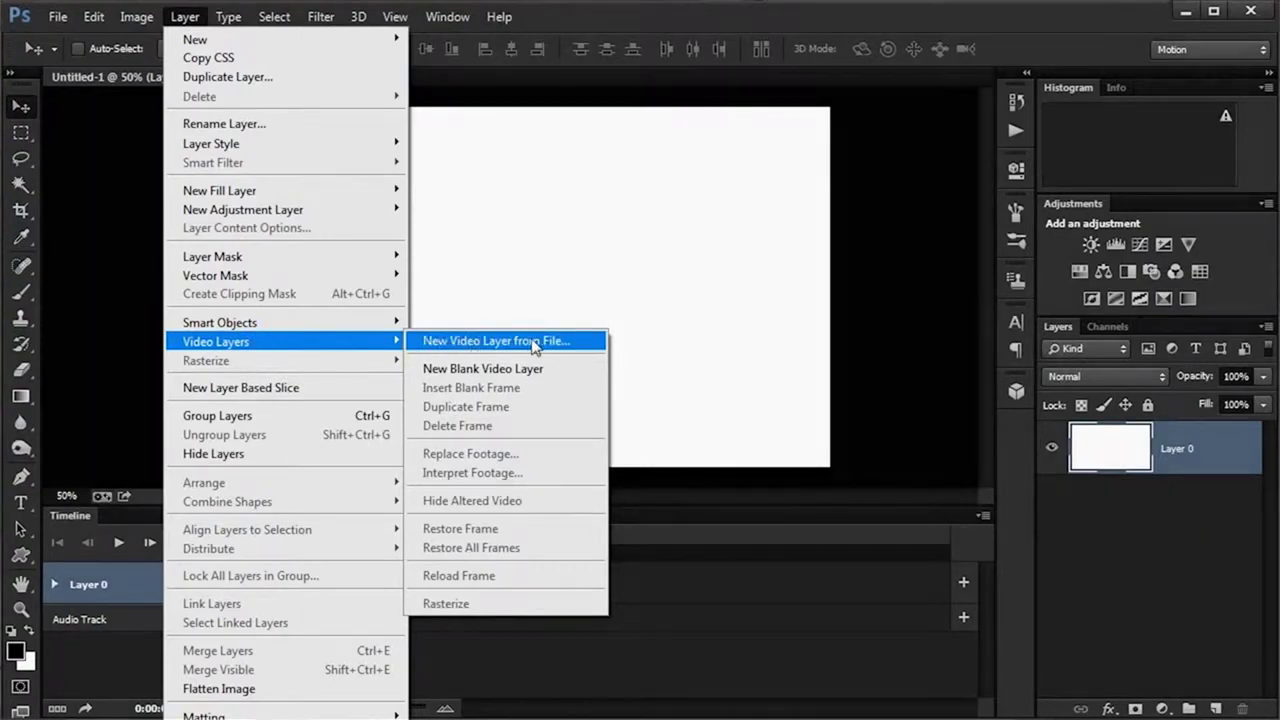
left_click(566, 350)
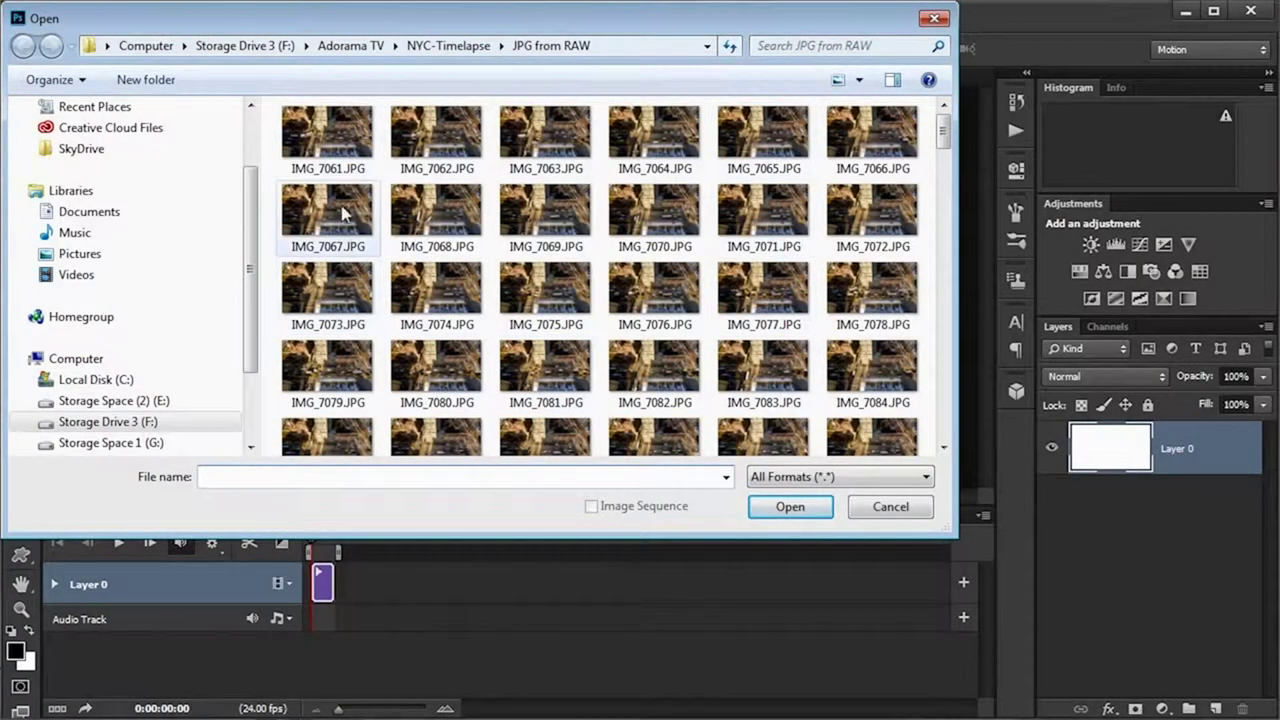
left_click(322, 138)
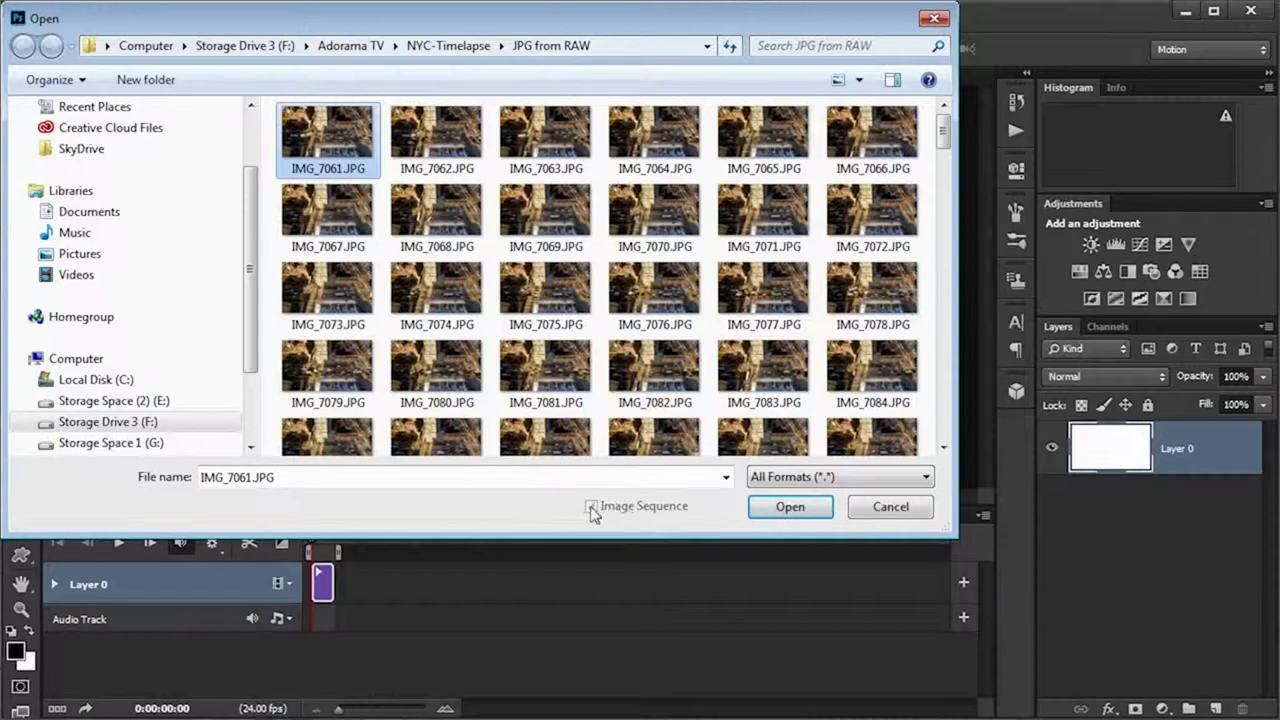
left_click(795, 510)
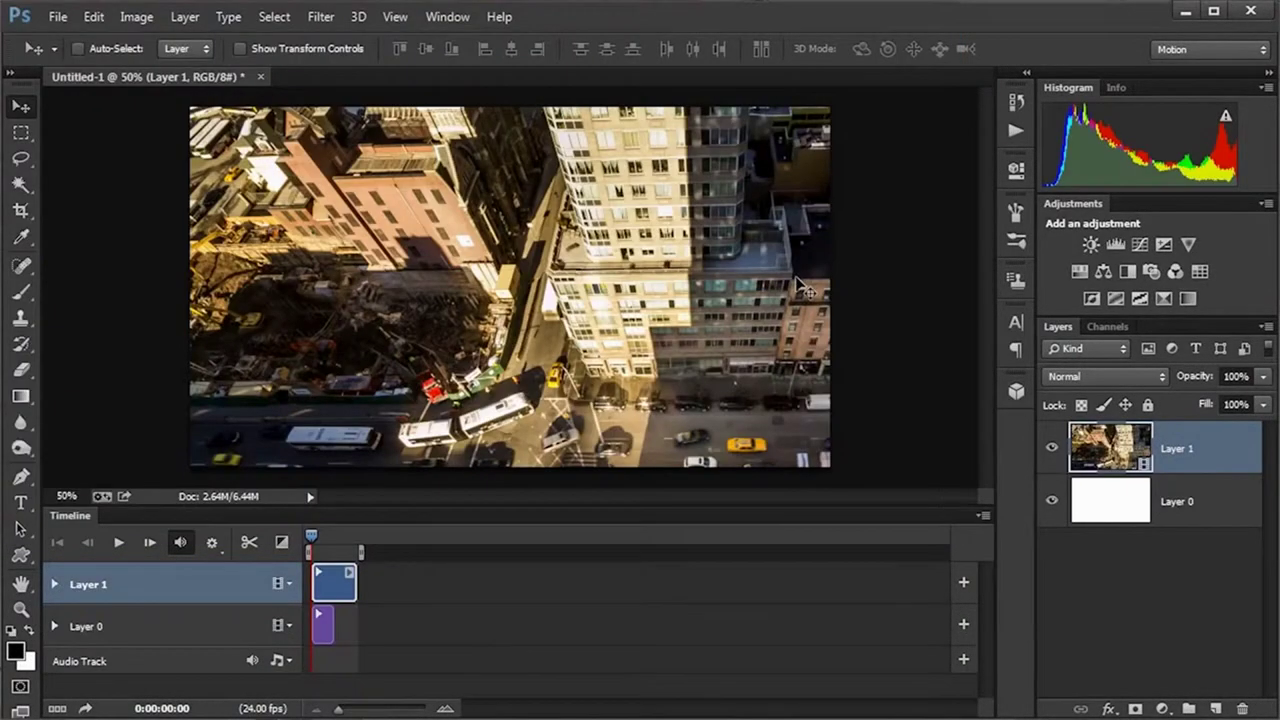
Play back the time-lapse clip on the timeline to preview it, stopping after about six seconds of footage.
left_click_drag(343, 713, 361, 713)
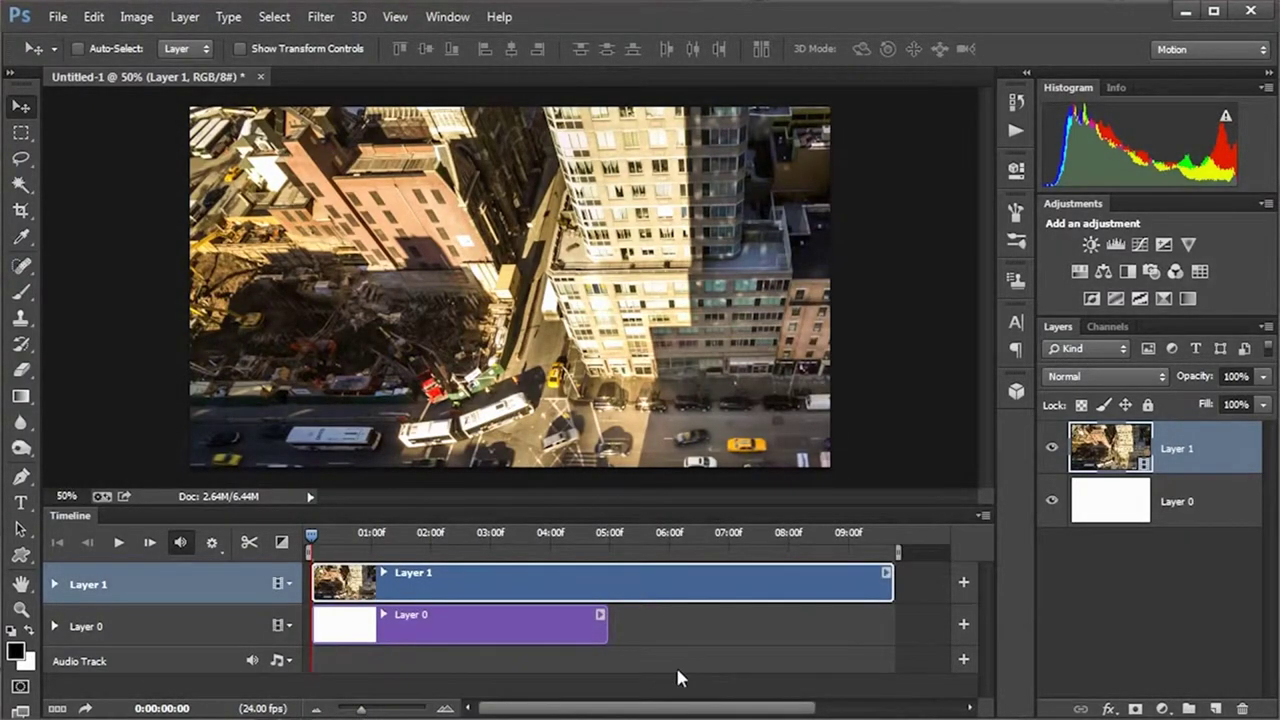
key("space")
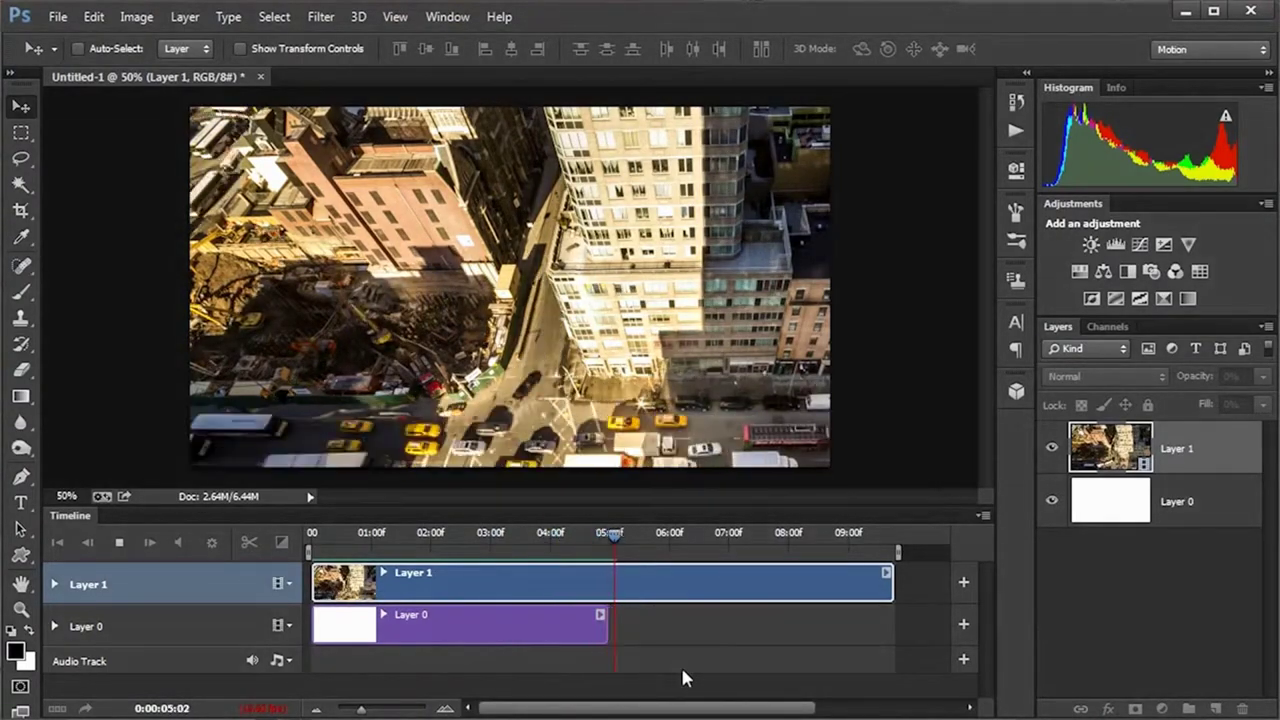
key("space")
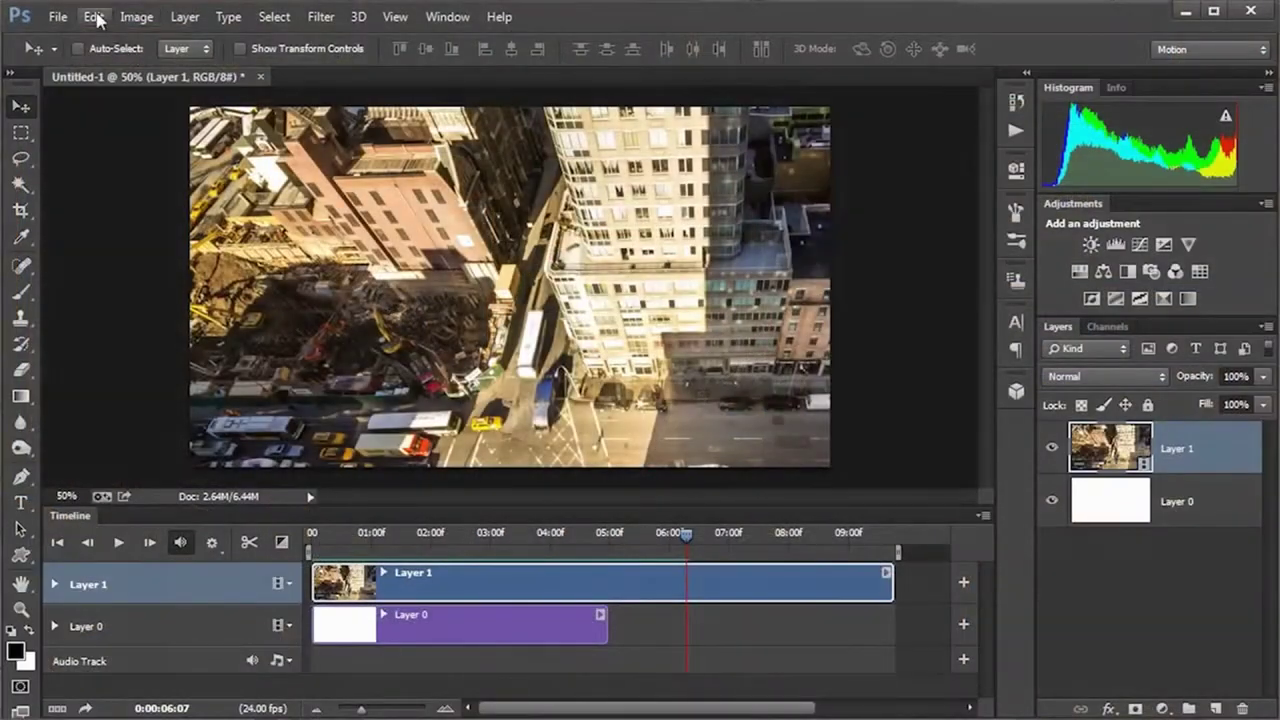
Free-transform the video layer as a smart object, scaling it to about 64.4% so the whole frame fits the canvas.
left_click(94, 17)
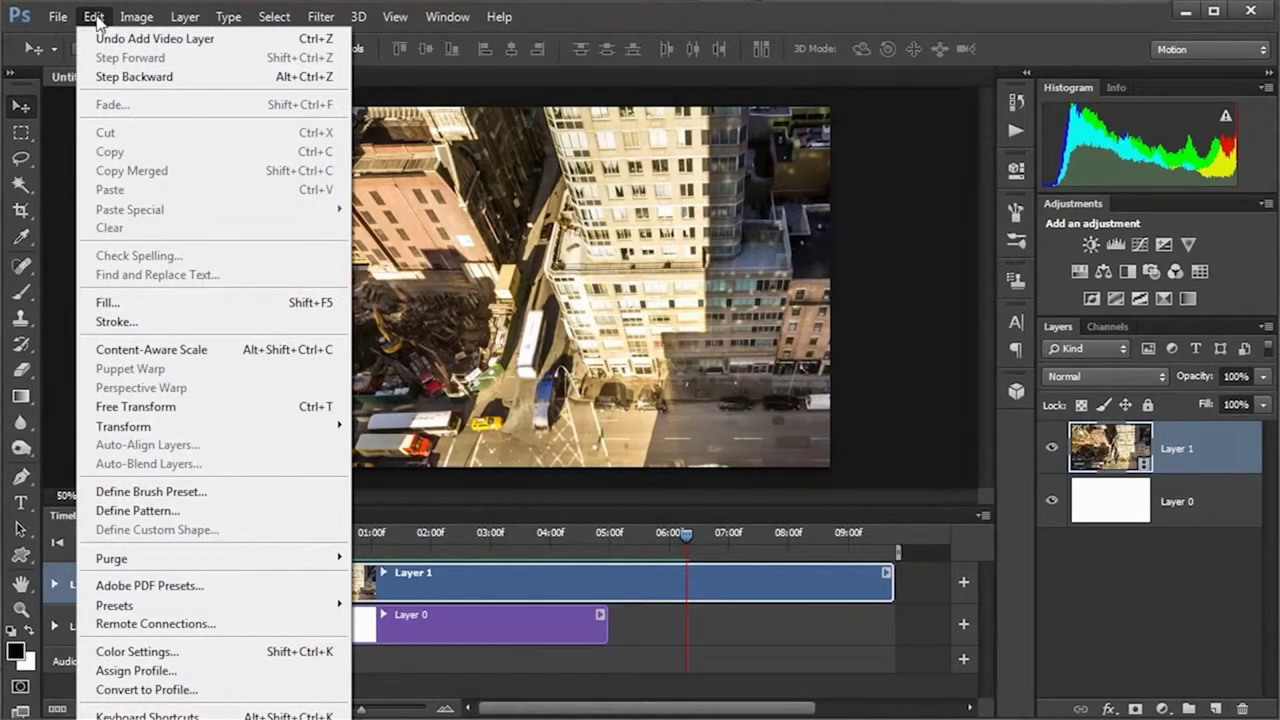
left_click(155, 407)
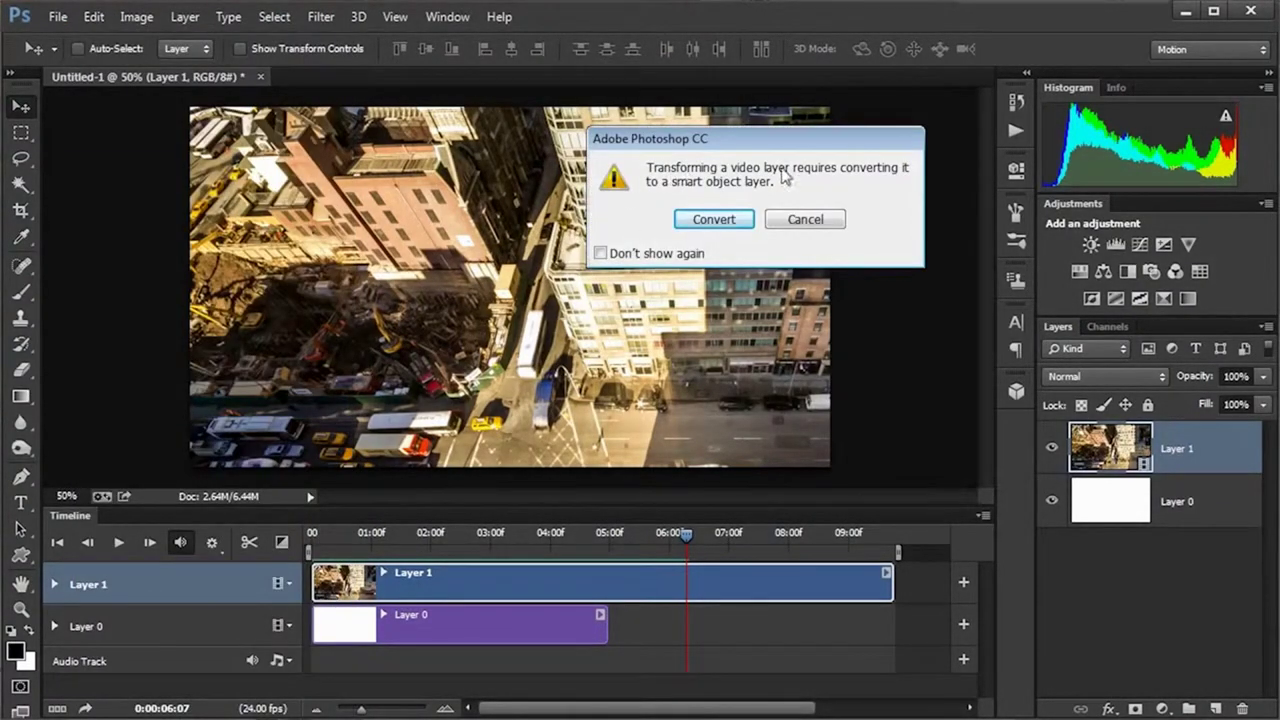
left_click(703, 222)
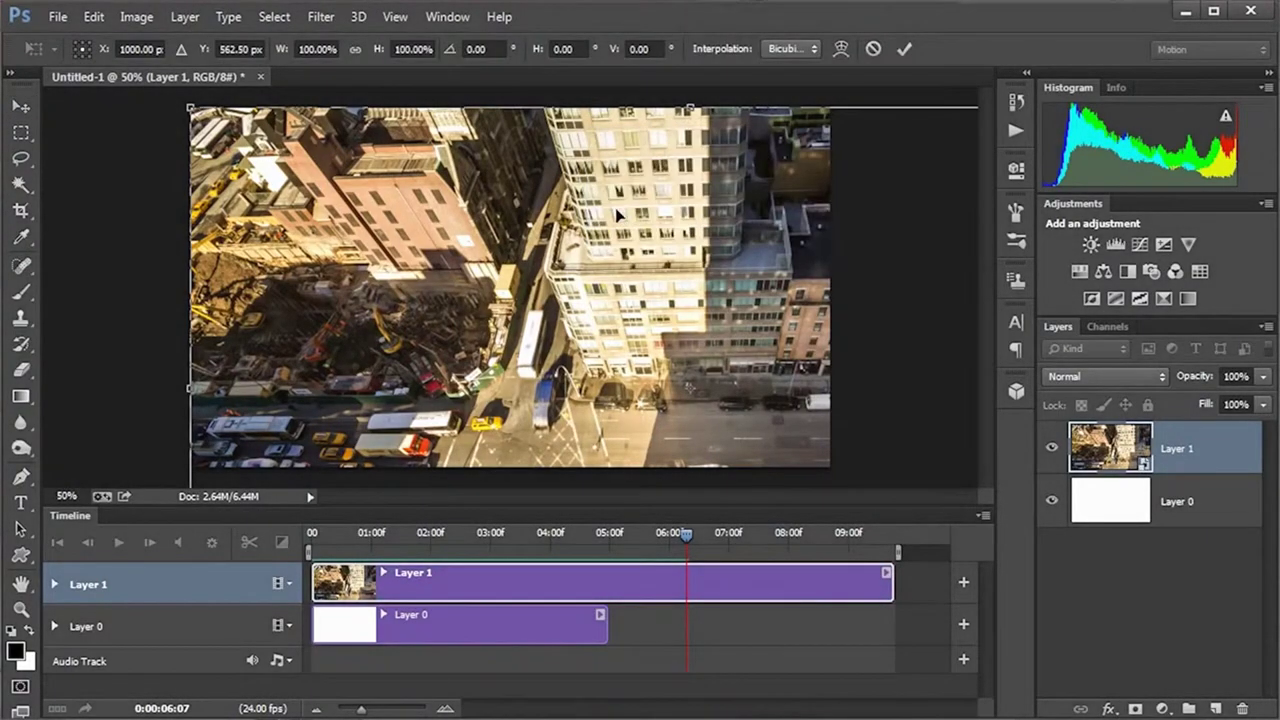
scroll(620, 215, "down", 4)
left_click_drag(828, 465, 666, 373)
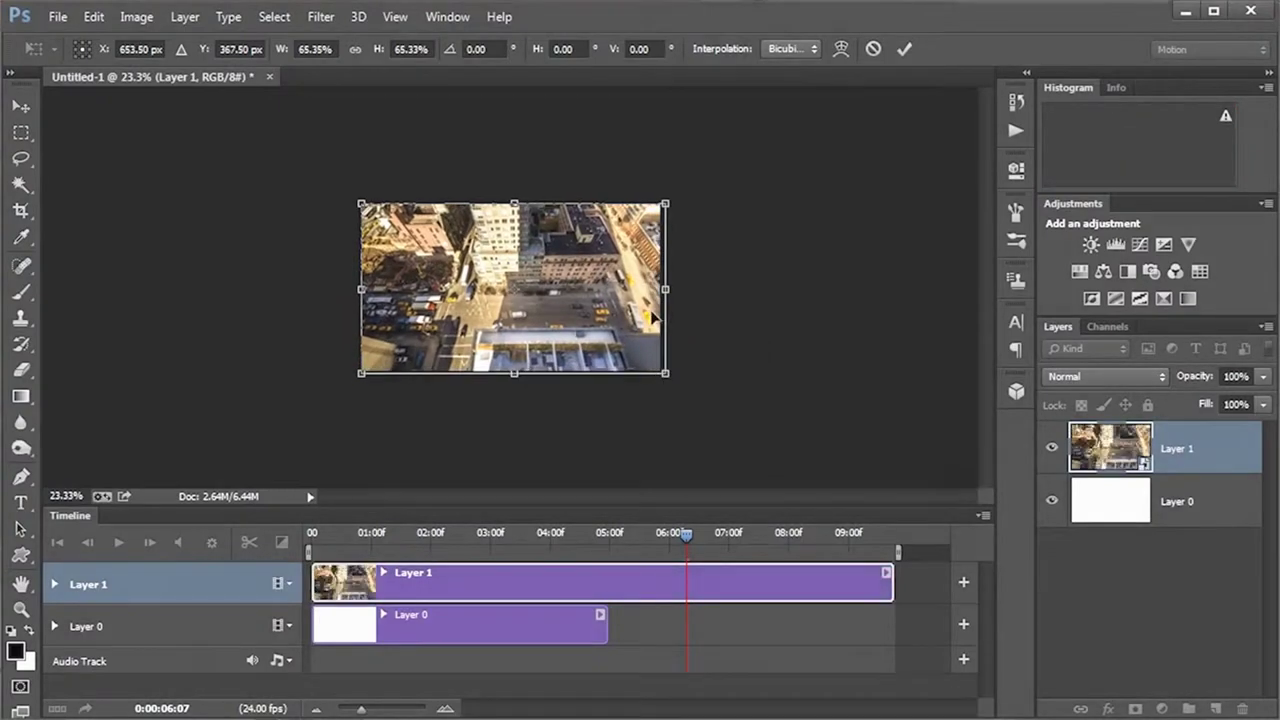
scroll(655, 313, "up", 3)
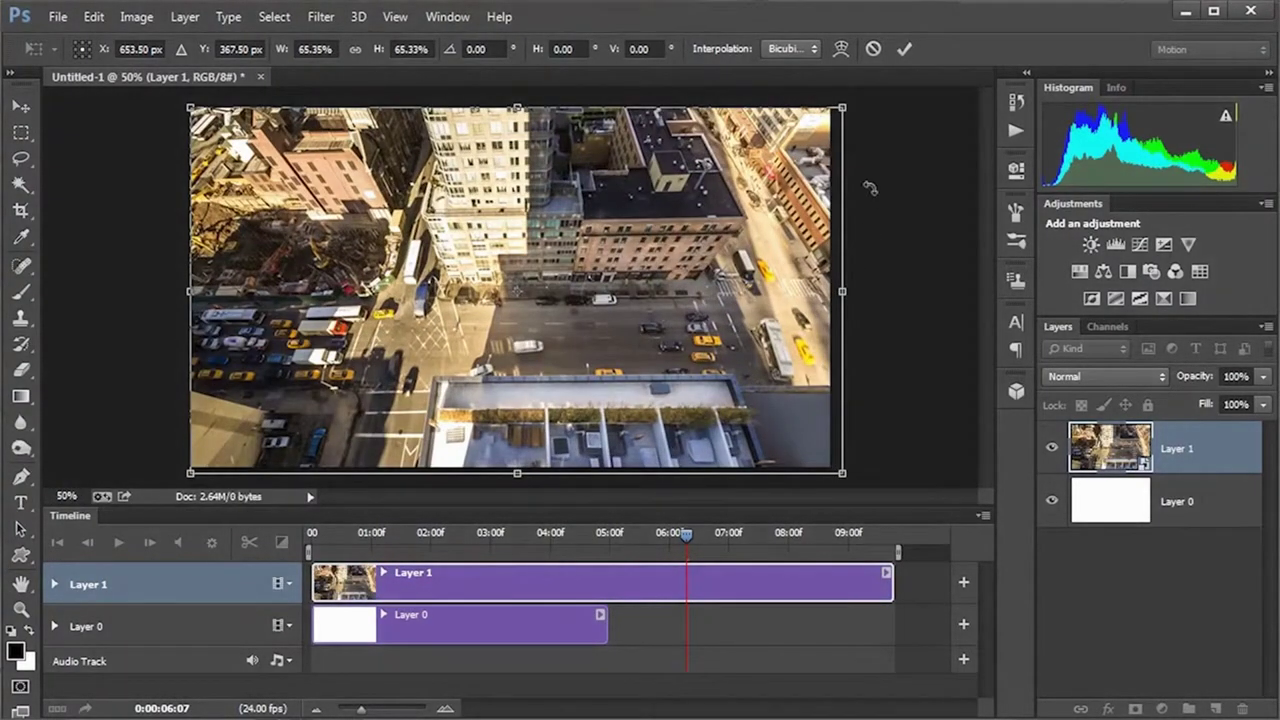
left_click_drag(846, 474, 834, 467)
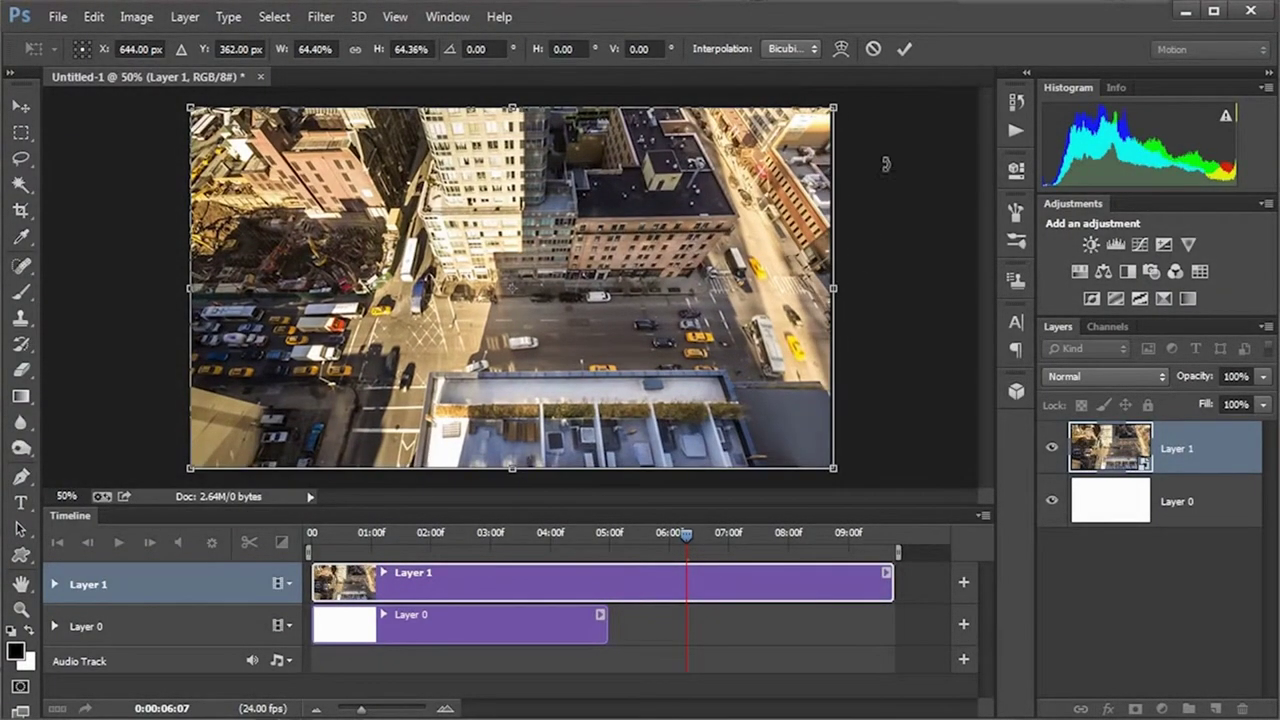
left_click(905, 50)
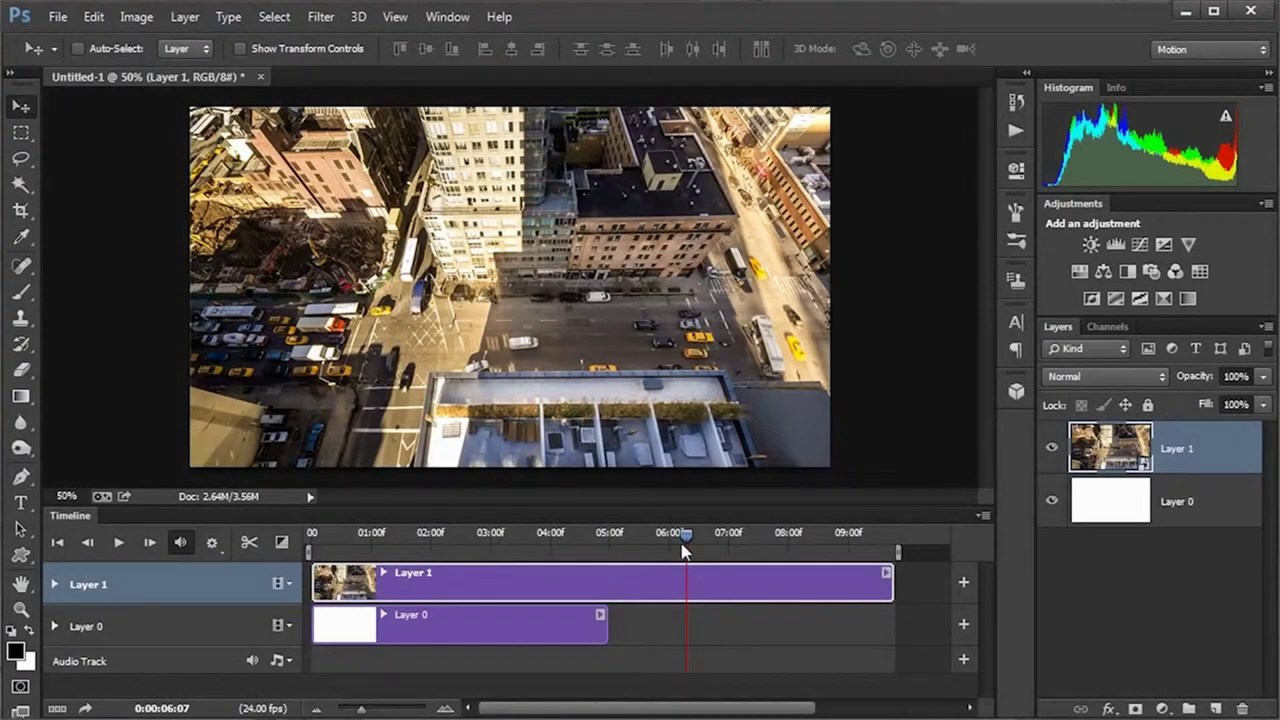
Play back the resized time-lapse twice from near its start, stopping the second preview at about six seconds.
left_click_drag(690, 538, 352, 546)
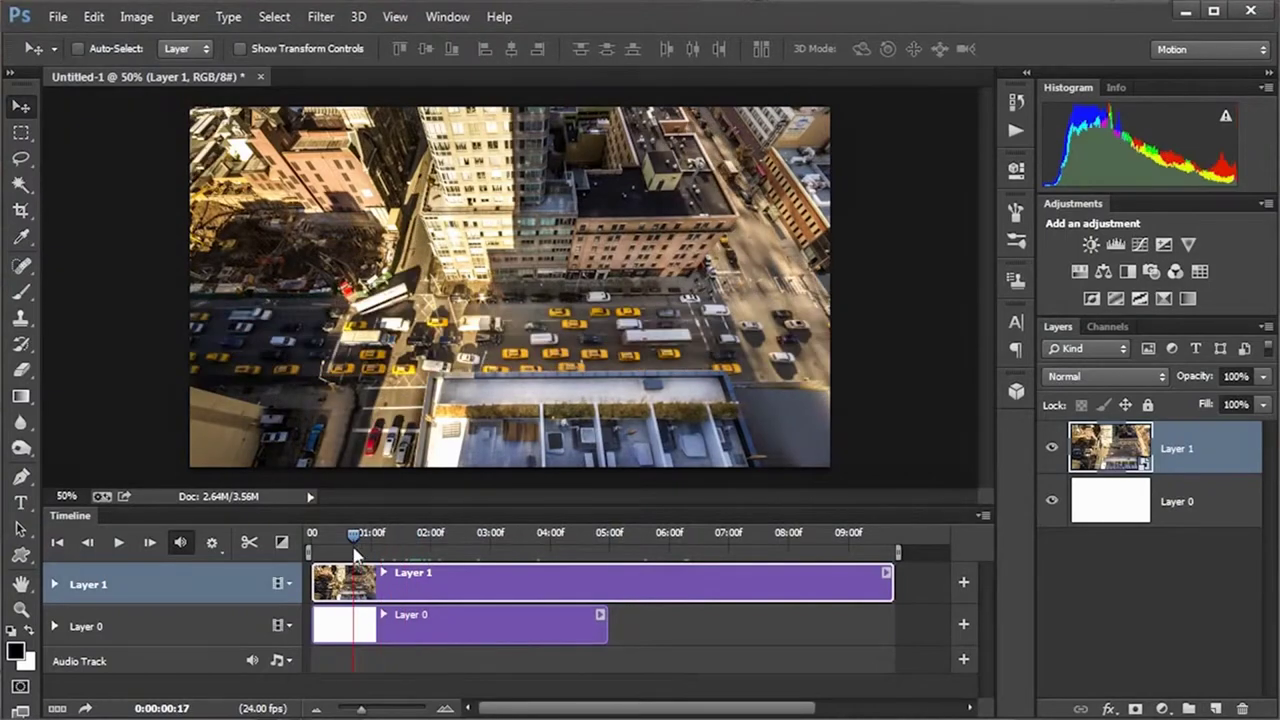
key("space")
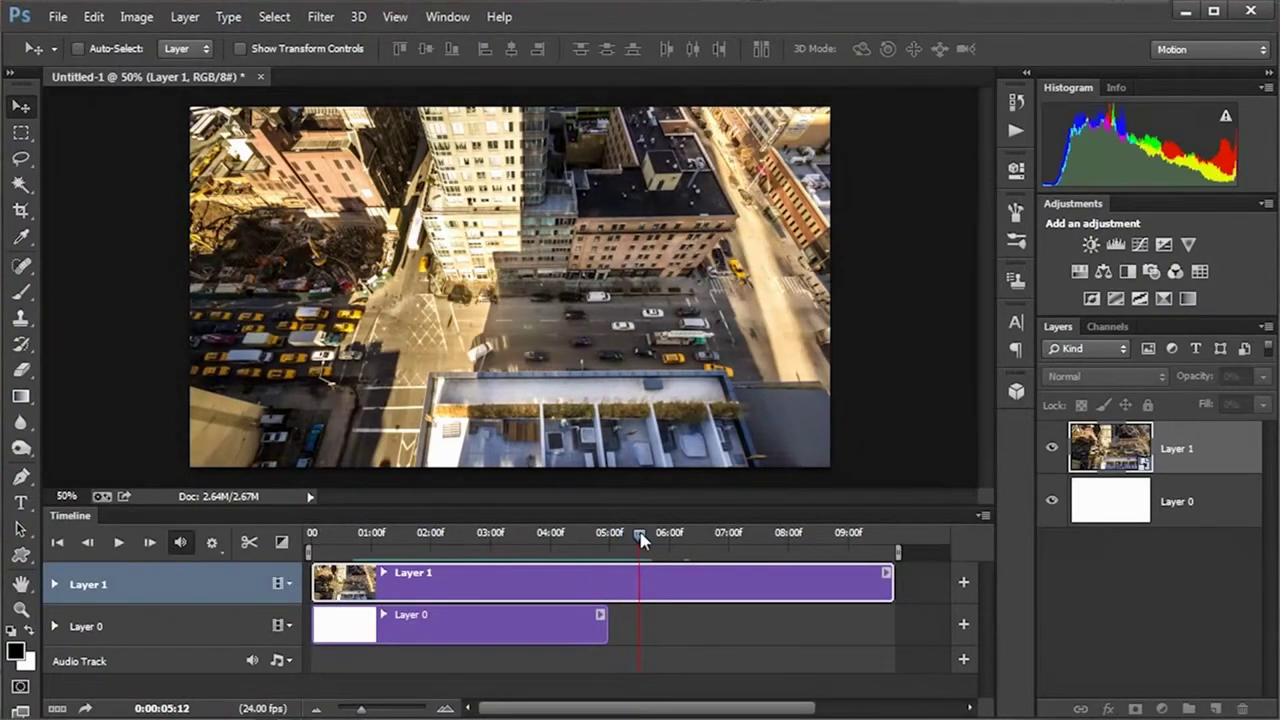
left_click_drag(636, 538, 386, 548)
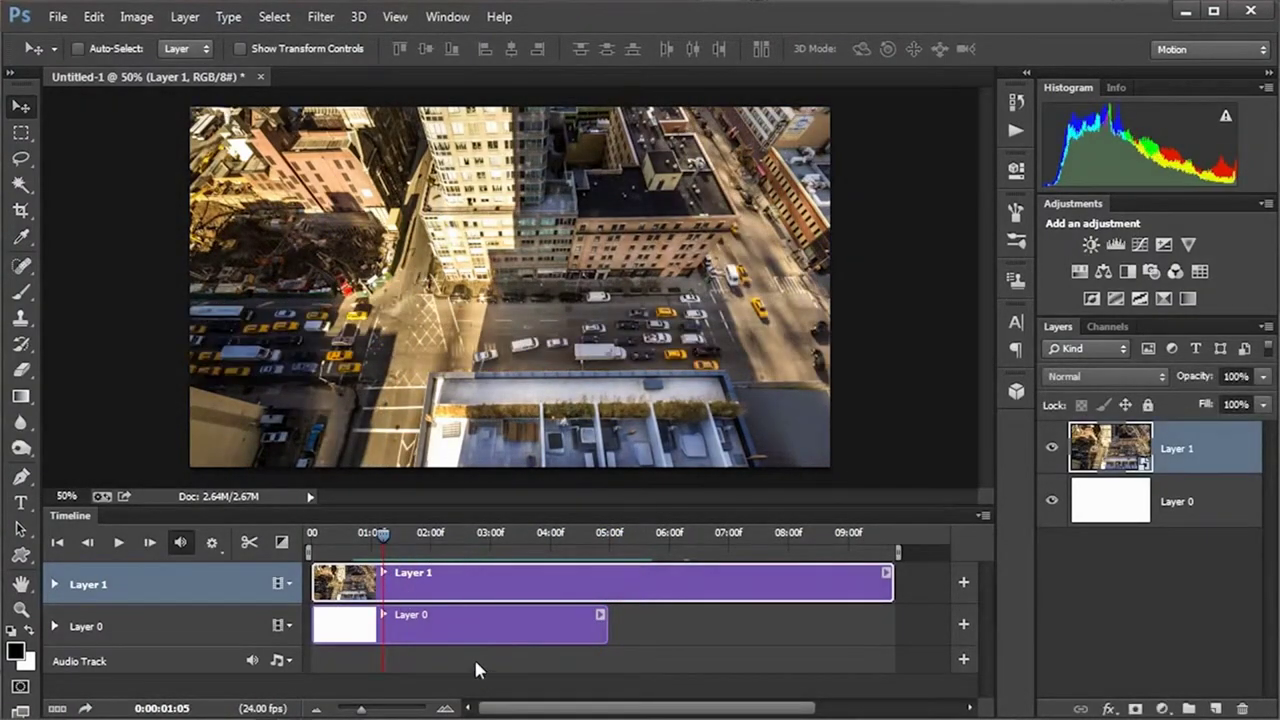
key("space")
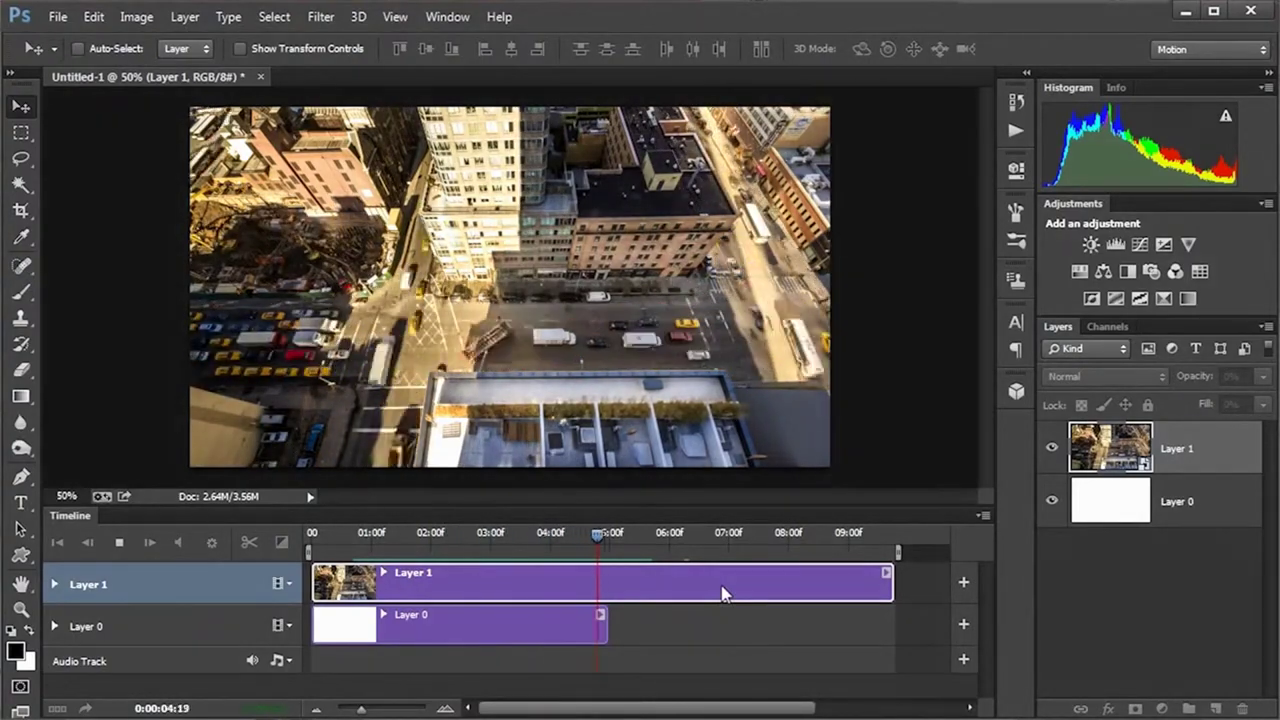
key("space")
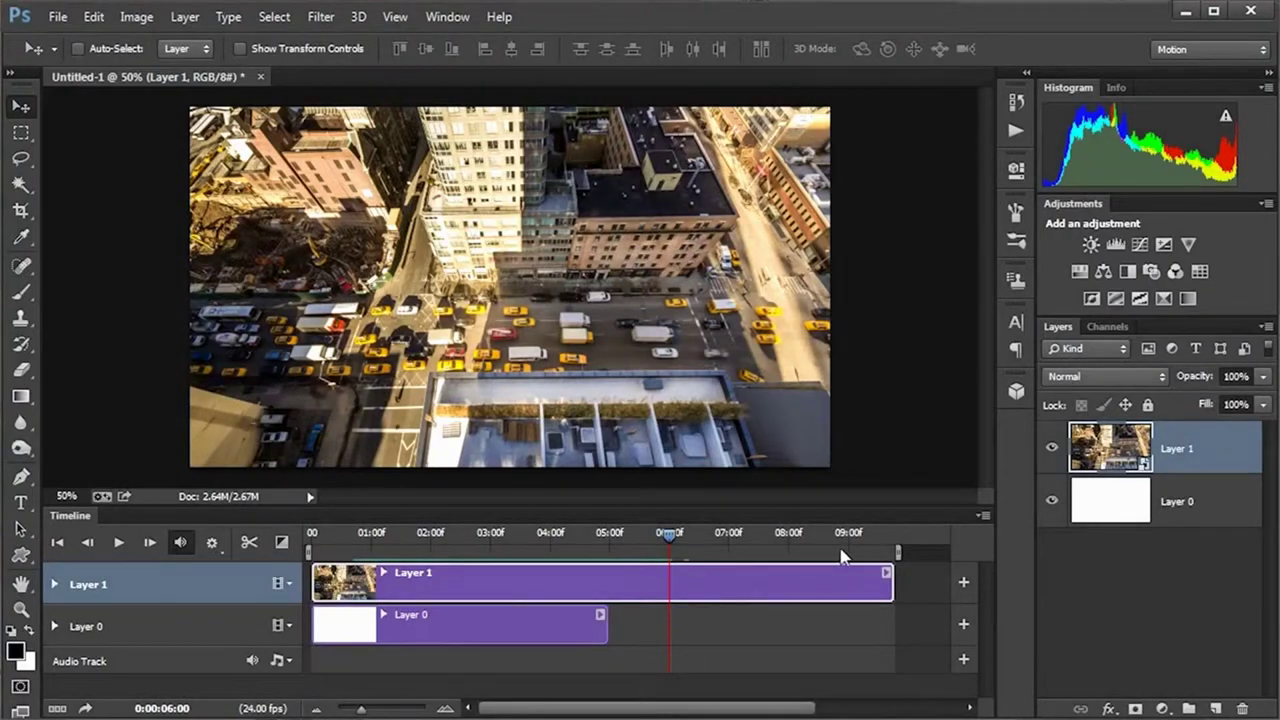
Enlarge the timeline area and set up a video render of the time-lapse with the HD 720p 24 preset.
left_click_drag(844, 507, 846, 245)
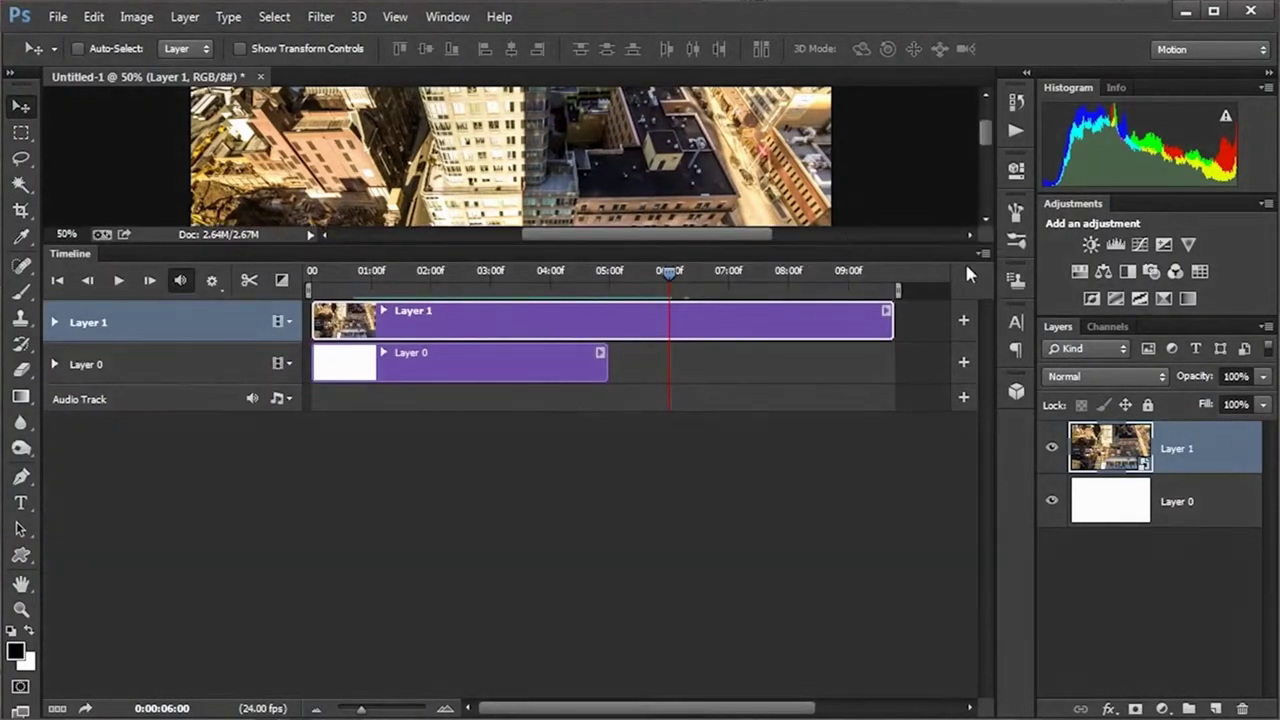
left_click(983, 255)
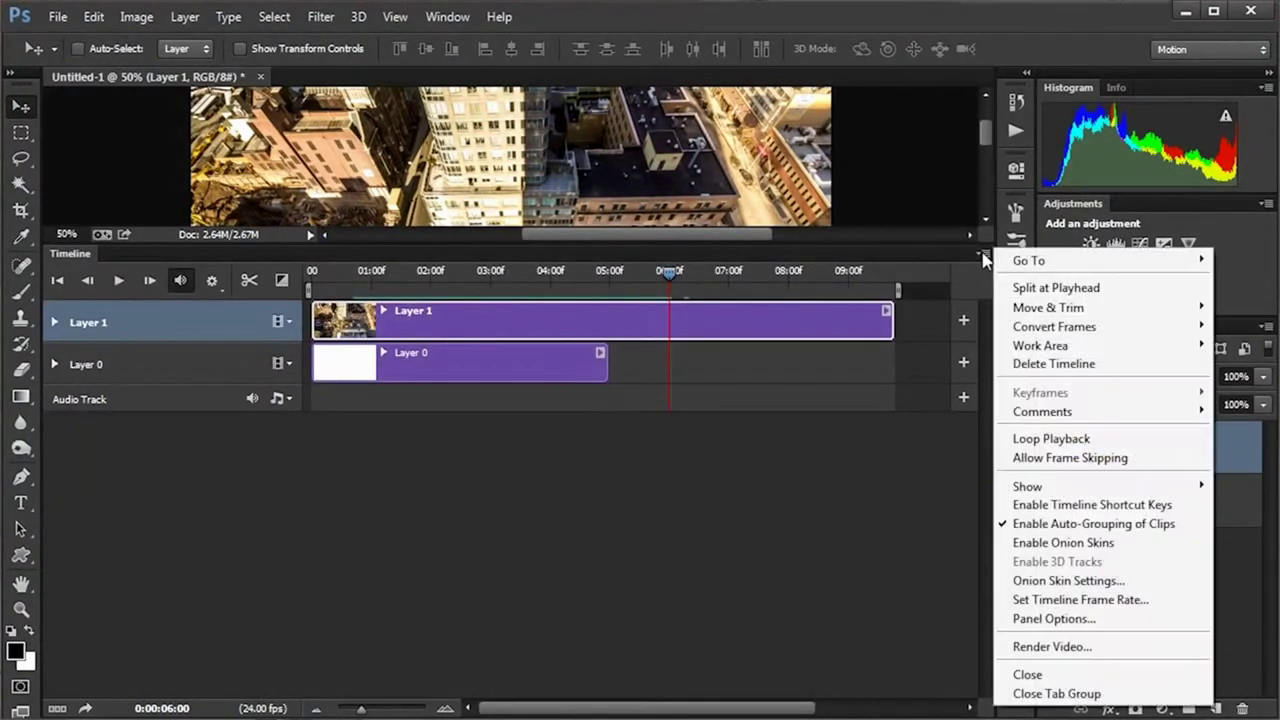
left_click(1070, 650)
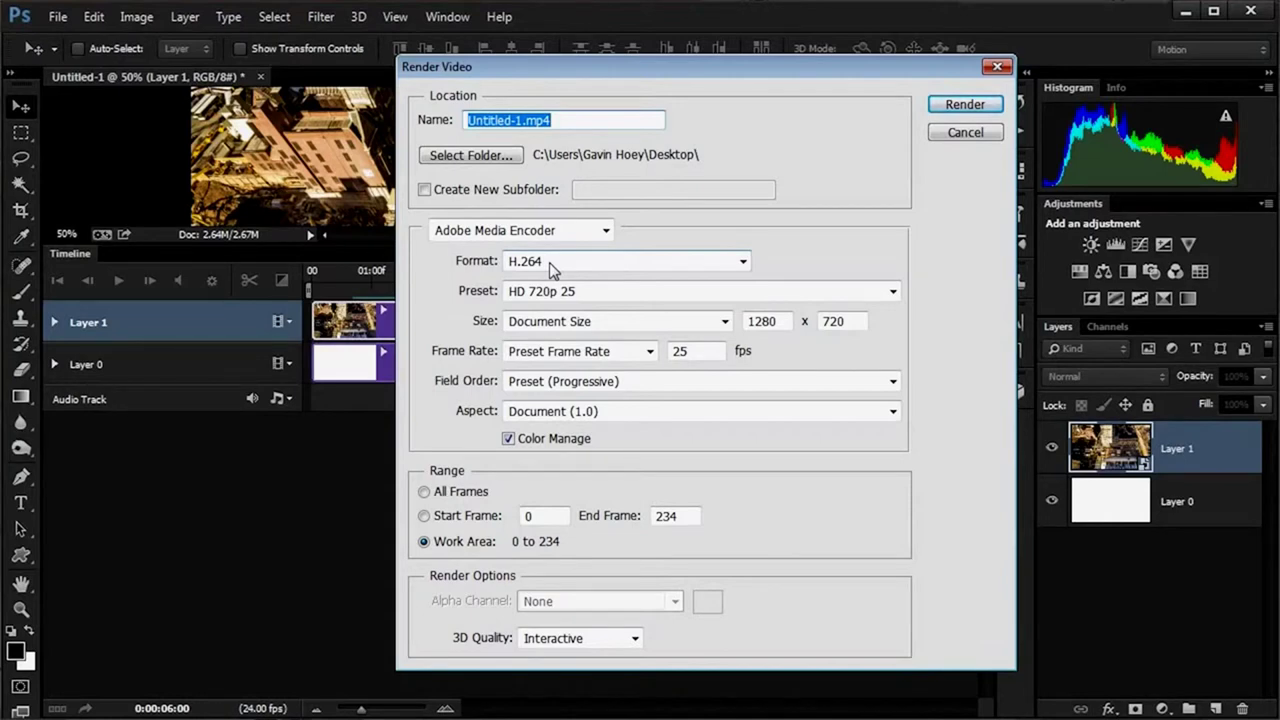
left_click(593, 293)
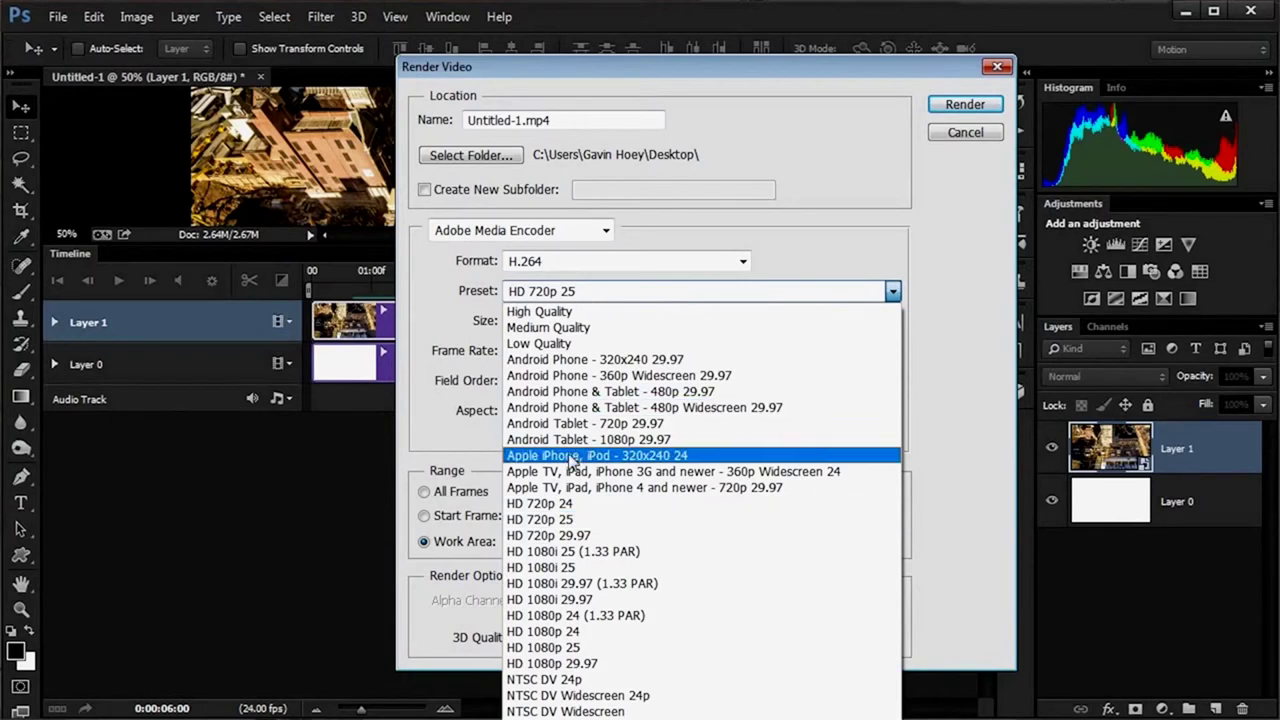
left_click(583, 505)
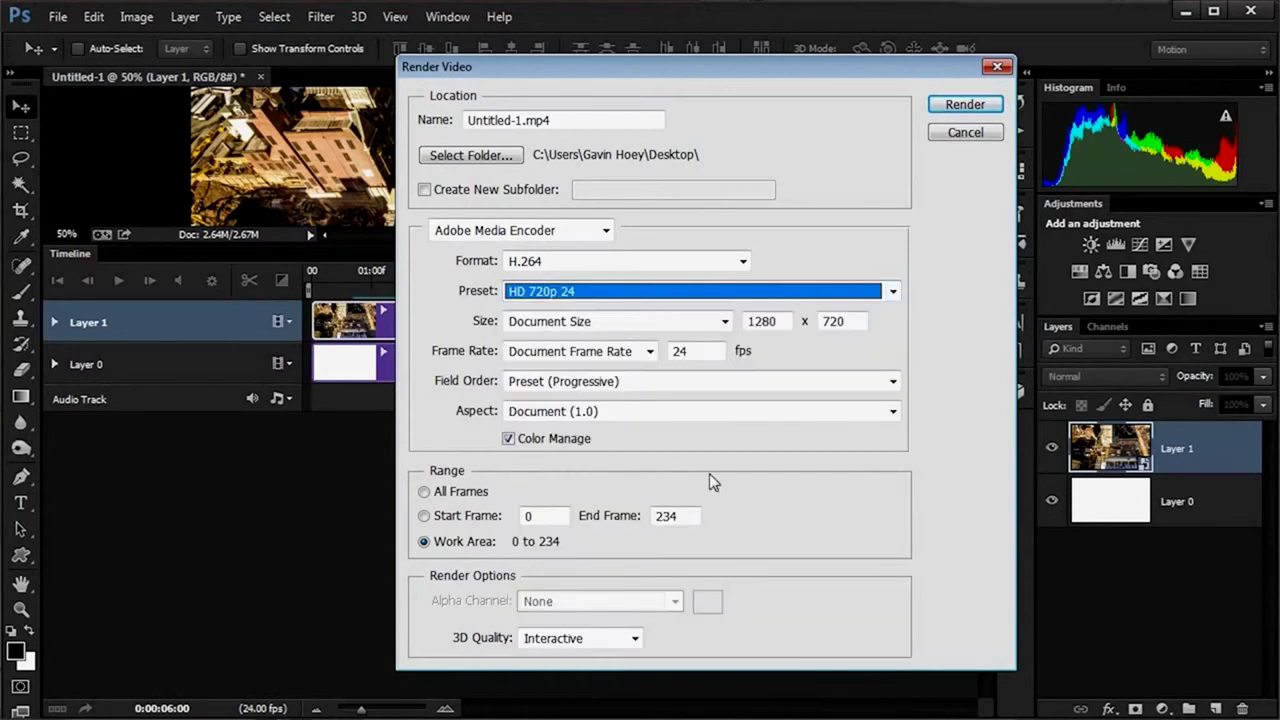